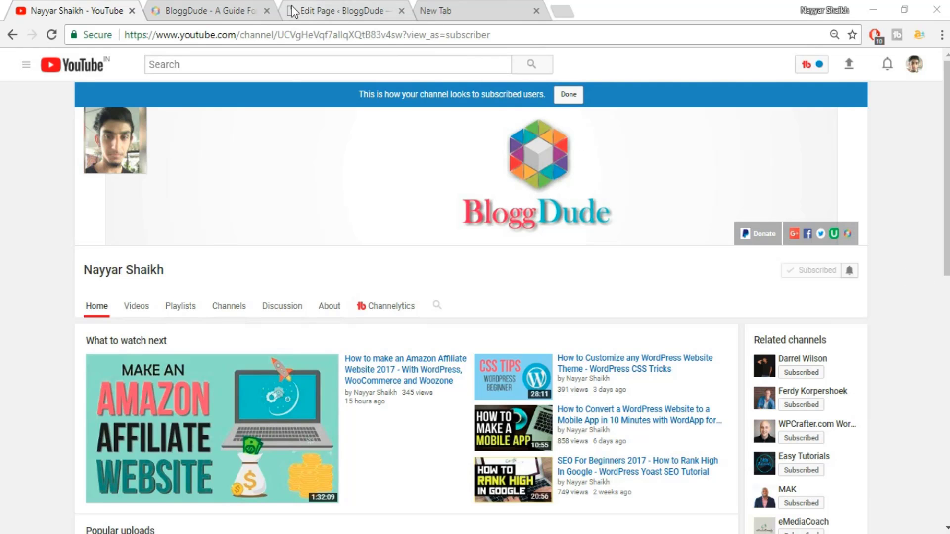
- In the WordPress dashboard, open the page for adding plugins and search for "wpforms"
left_click(338, 9)
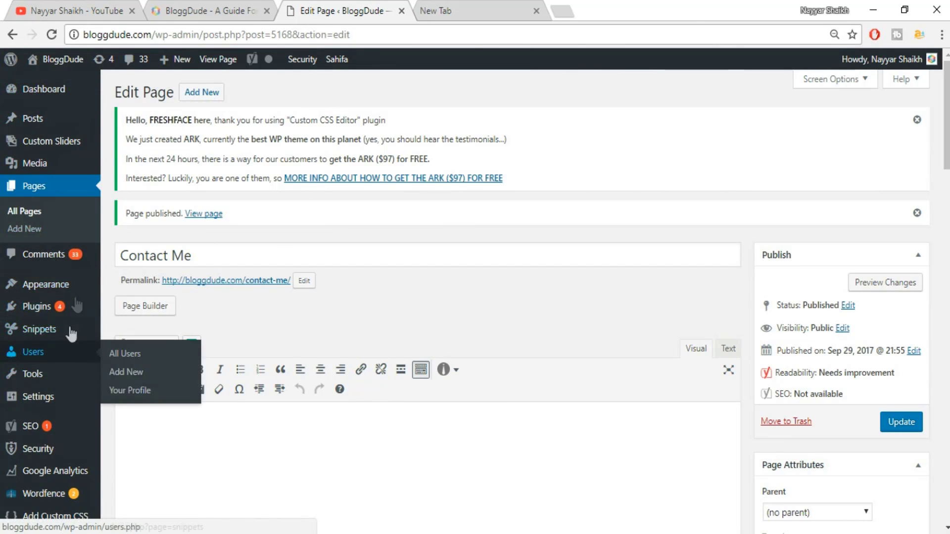
mouse_move(65, 310)
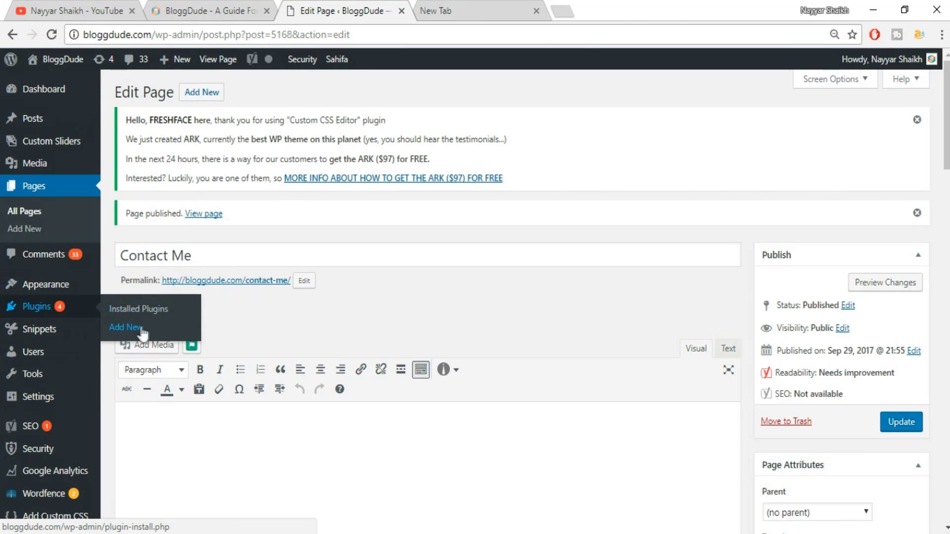
left_click(122, 326)
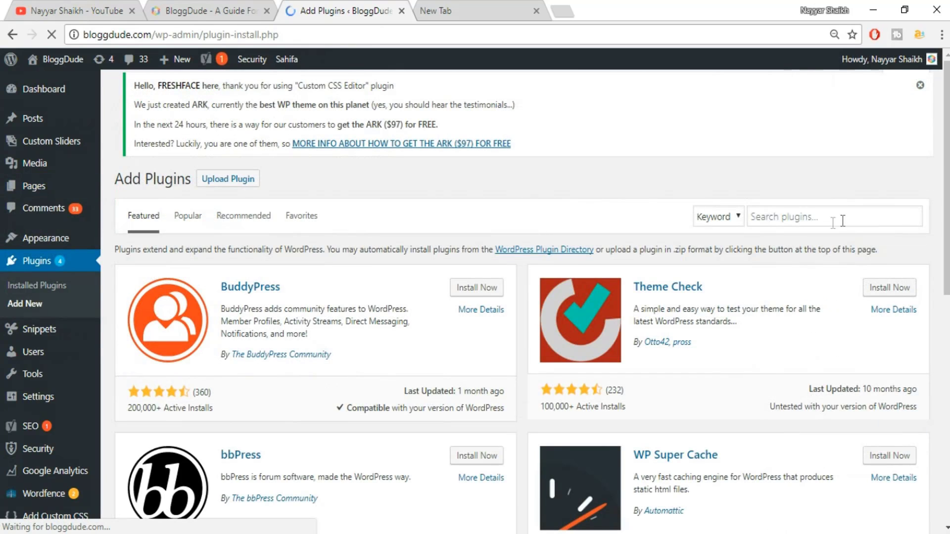
left_click(833, 223)
type("wp")
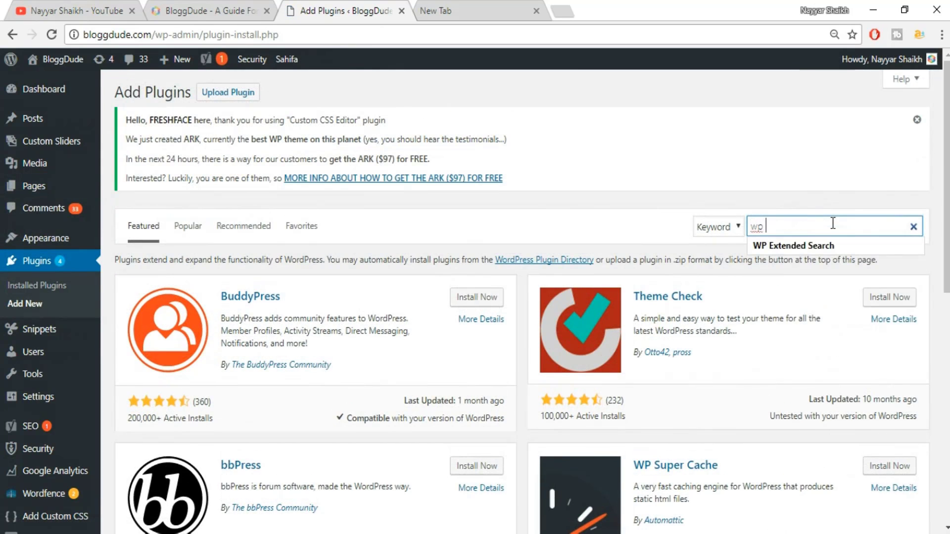
type("forms")
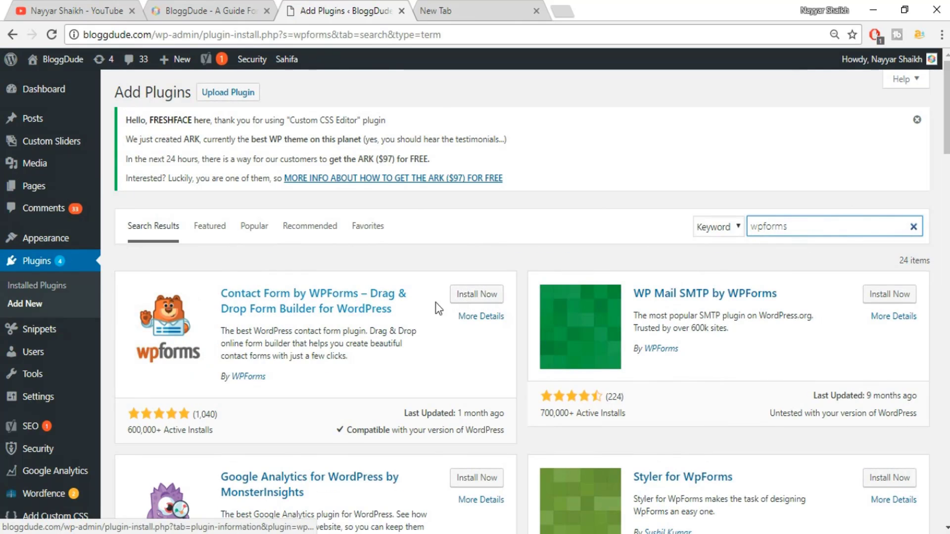
- Install and activate the Contact Form by WPForms plugin
left_click(476, 297)
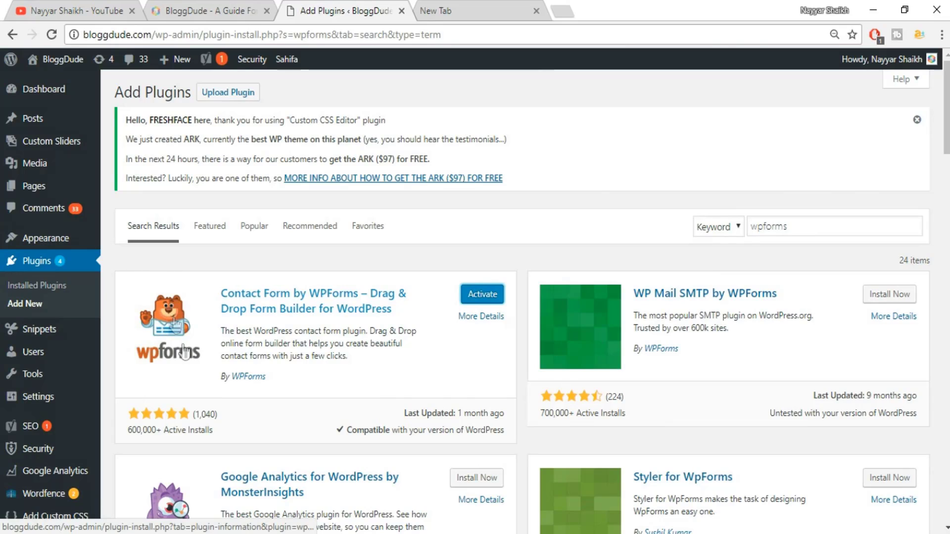
left_click(482, 294)
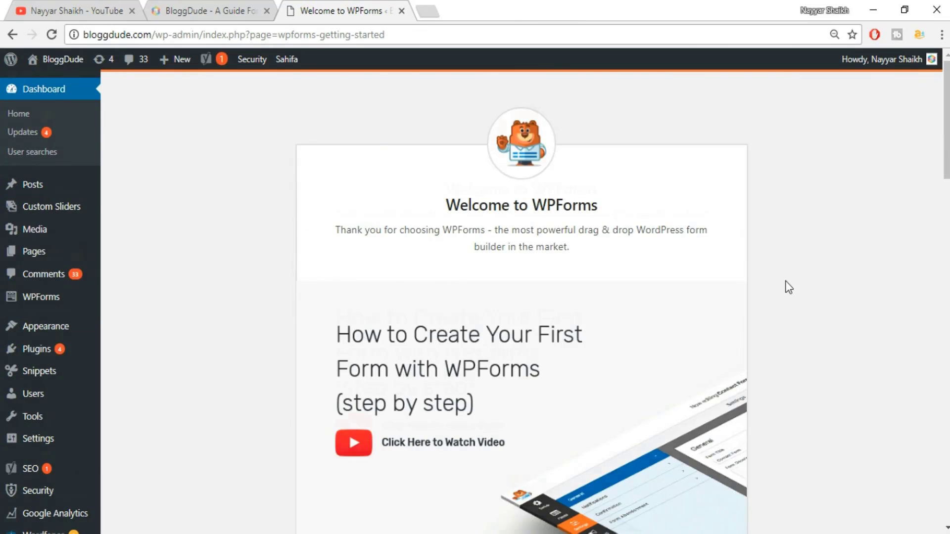
scroll(789, 287, "down", 20)
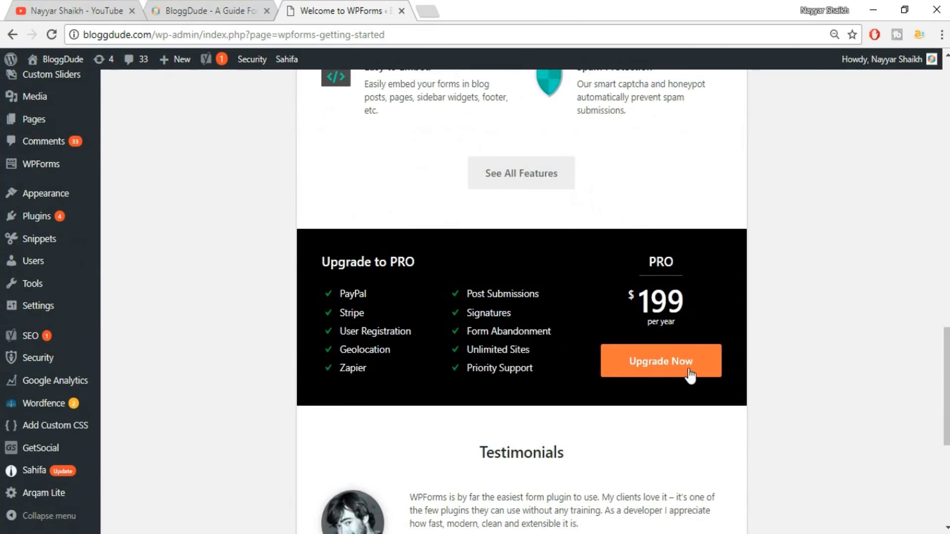
scroll(690, 376, "up", 15)
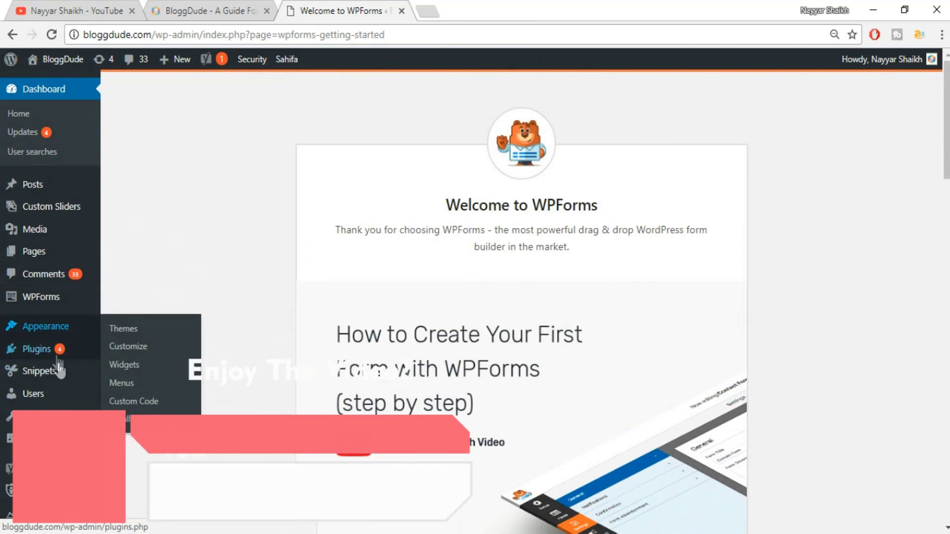
- Start a new form in WPForms, enter Form 1 as its name, and create it from the Simple Contact Form template
mouse_move(37, 299)
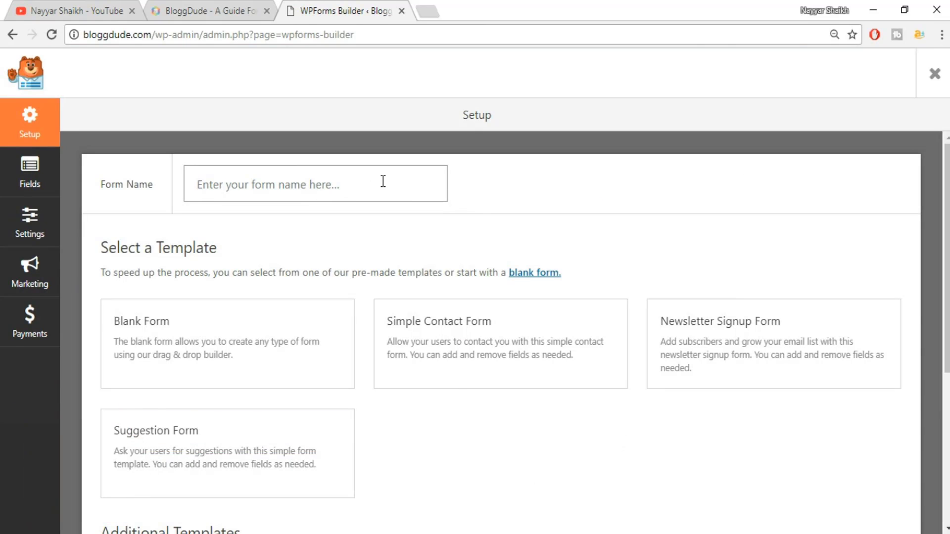
type("Form 1")
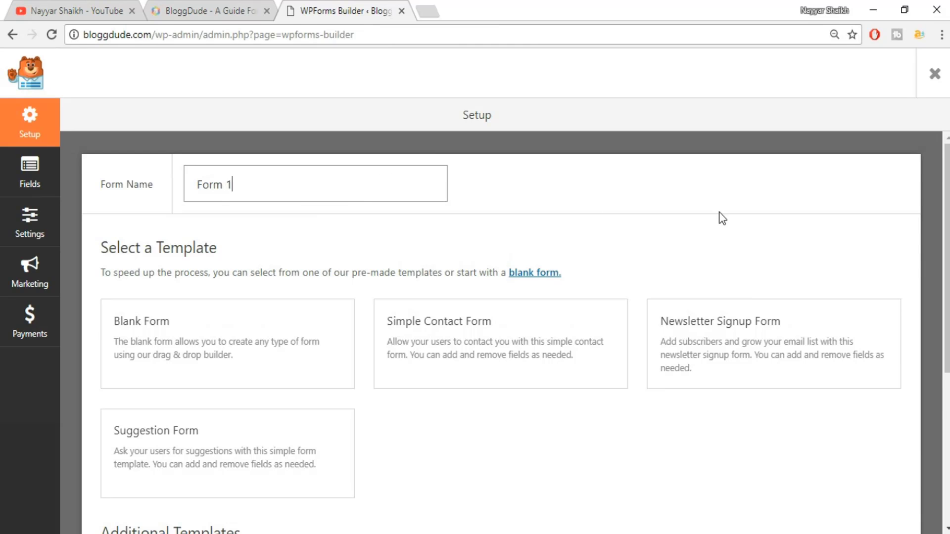
scroll(722, 218, "down", 2)
mouse_move(199, 283)
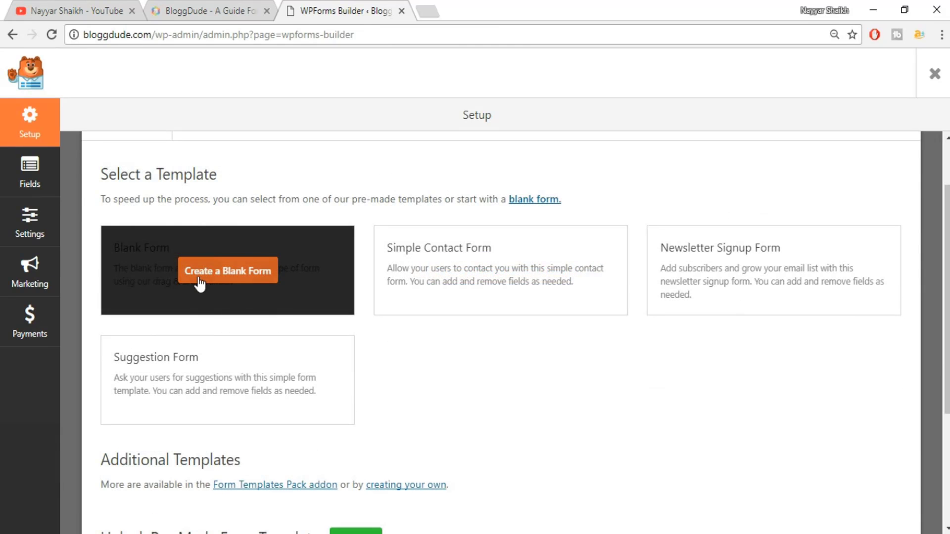
mouse_move(746, 288)
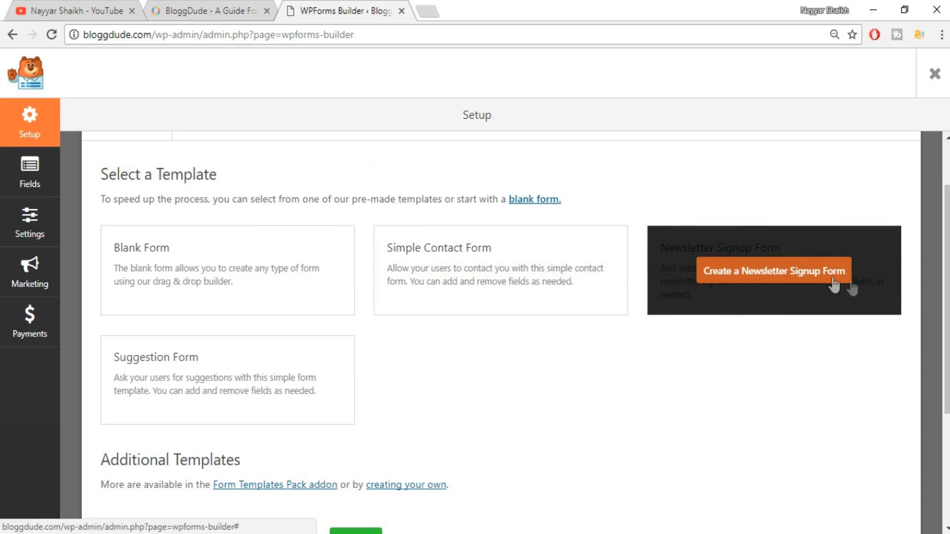
scroll(770, 342, "down", 3)
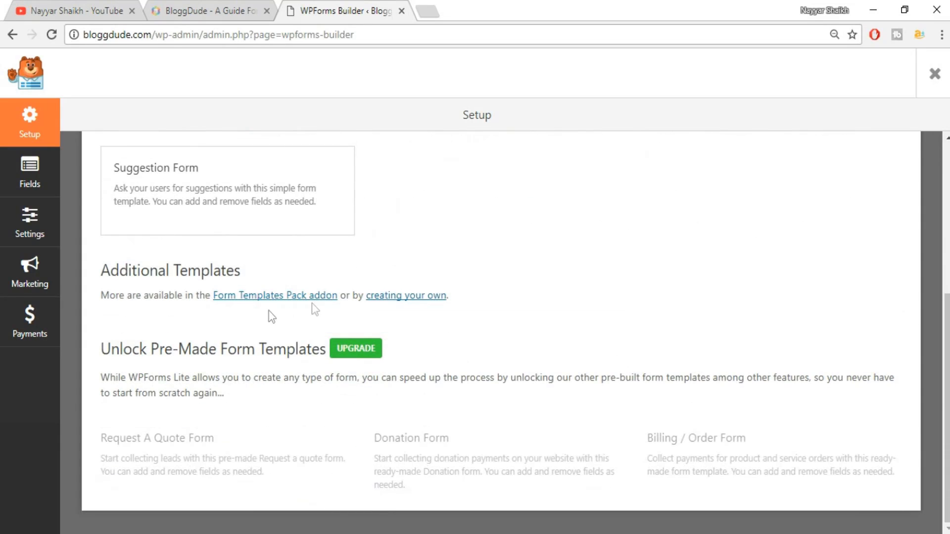
scroll(672, 299, "up", 5)
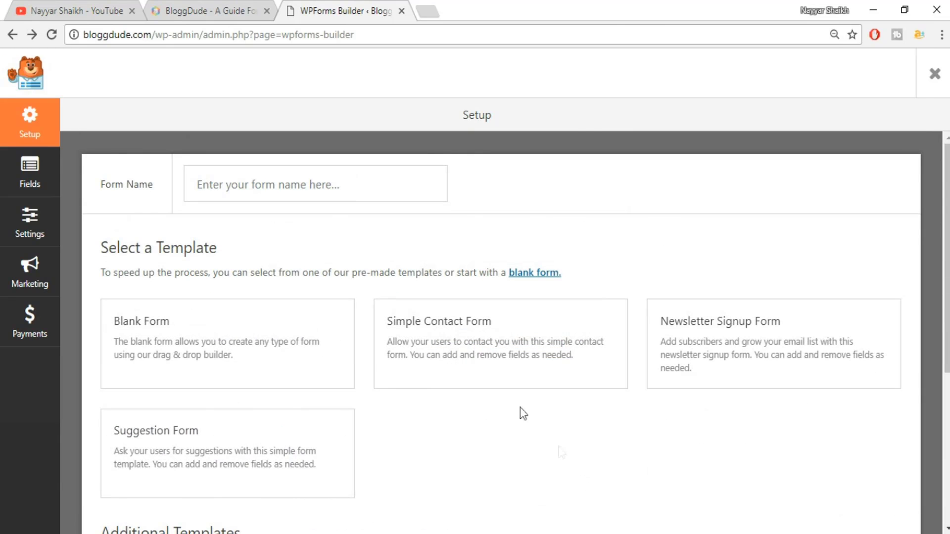
mouse_move(497, 365)
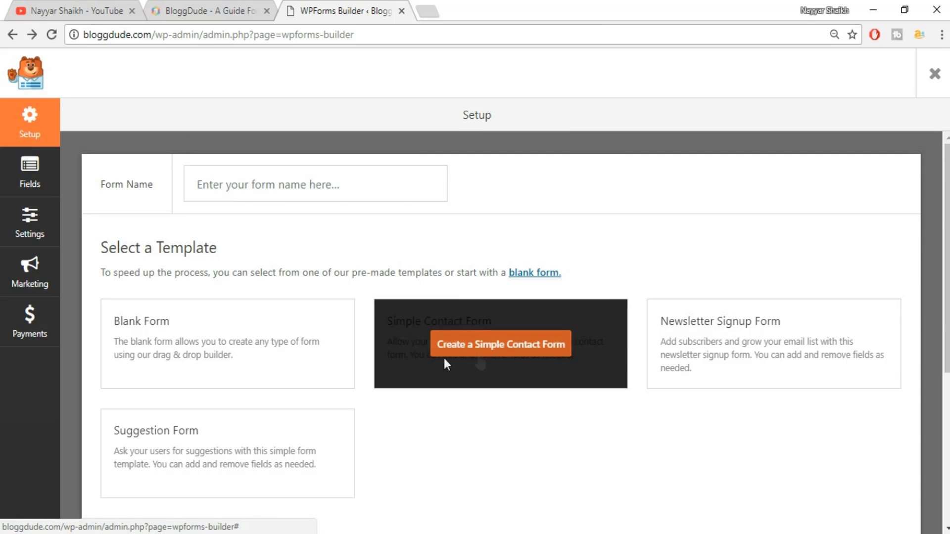
left_click(486, 343)
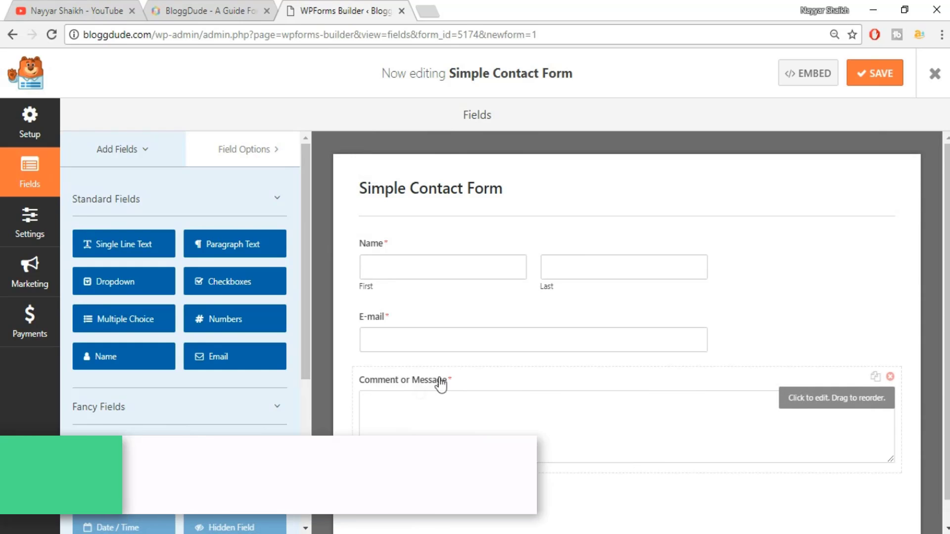
- Replace the form's Comment or Message field with a Paragraph Text field
left_click(890, 378)
left_click(446, 332)
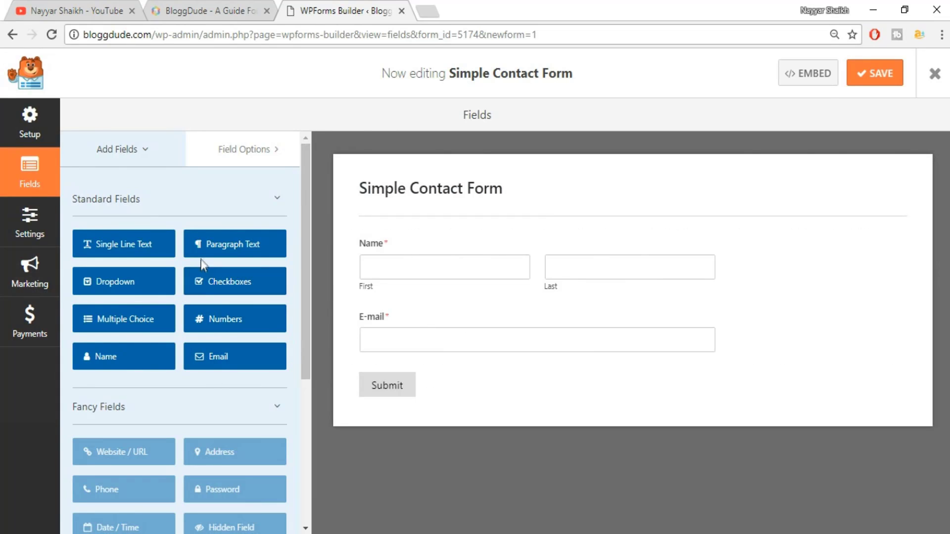
left_click(244, 257)
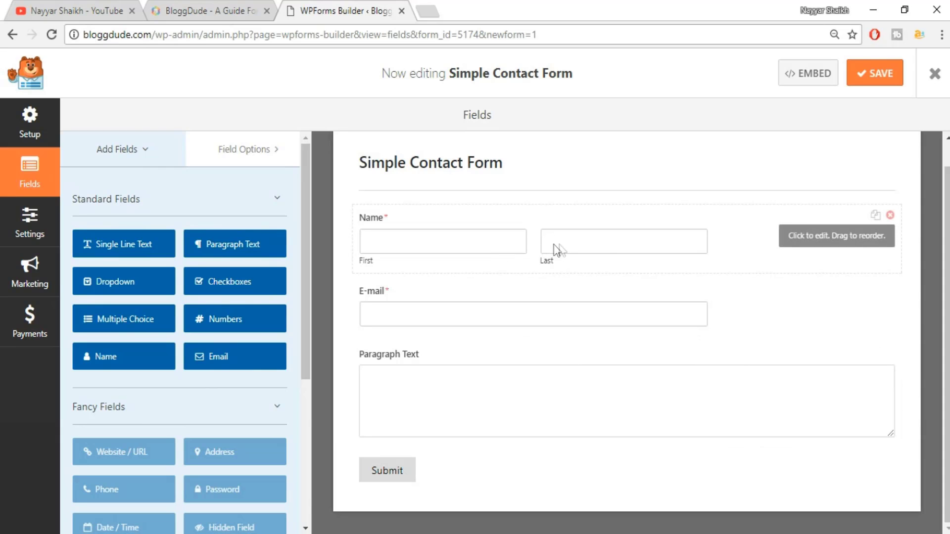
- Set the format of the form's Name field to Simple
left_click(833, 249)
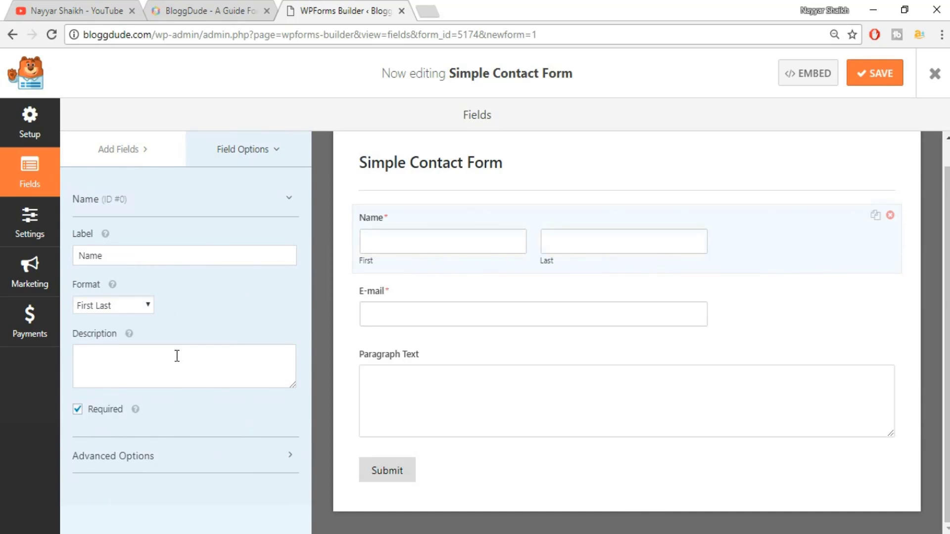
left_click(138, 307)
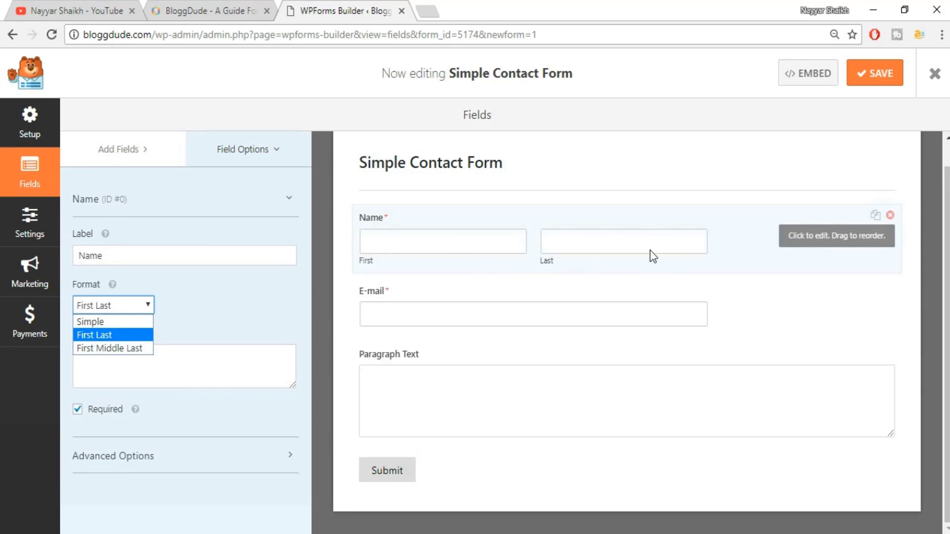
left_click(106, 322)
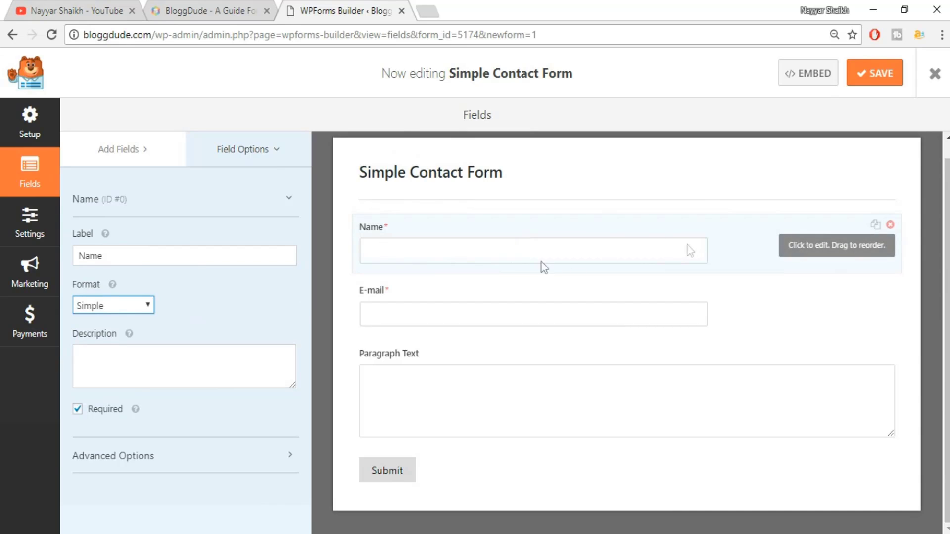
- Try the First Middle Last format and an optional state on the Name field, restoring Simple and Required
left_click(126, 305)
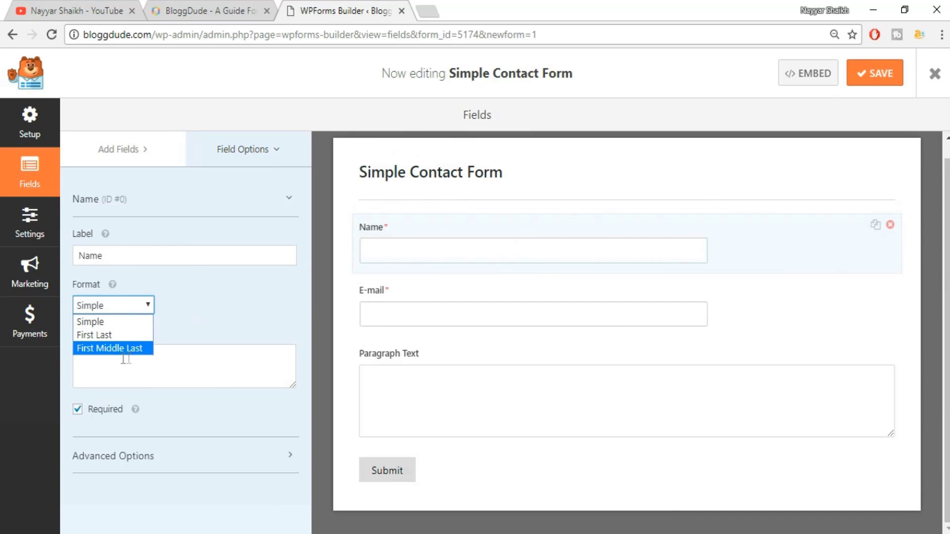
left_click(116, 347)
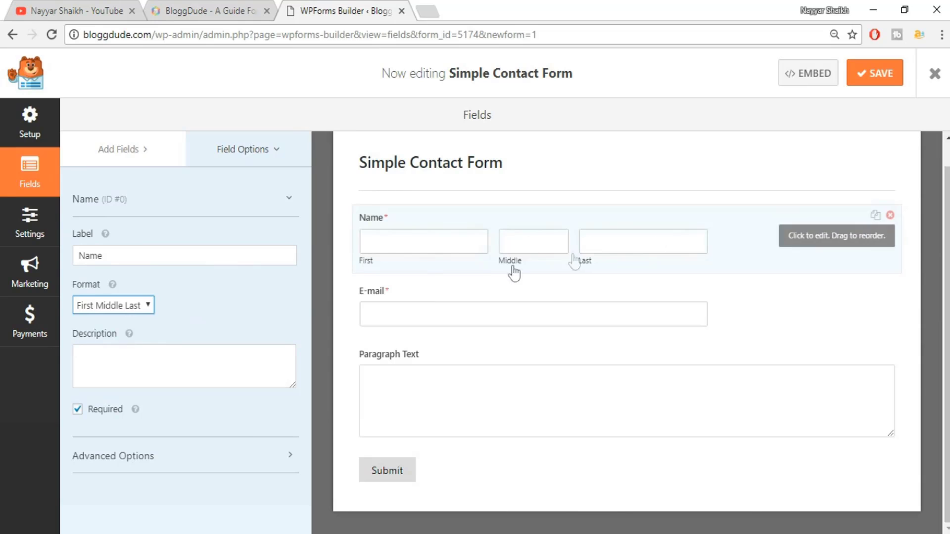
left_click(97, 308)
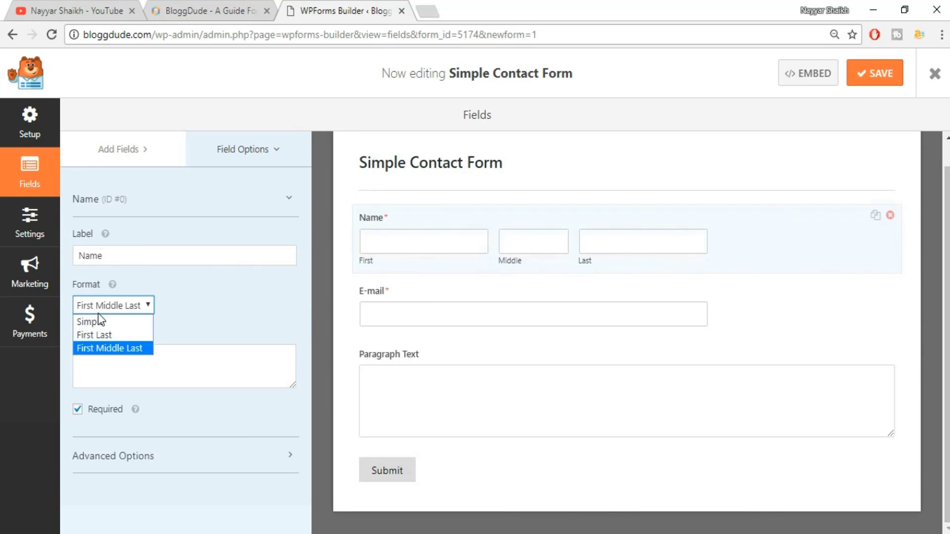
left_click(107, 322)
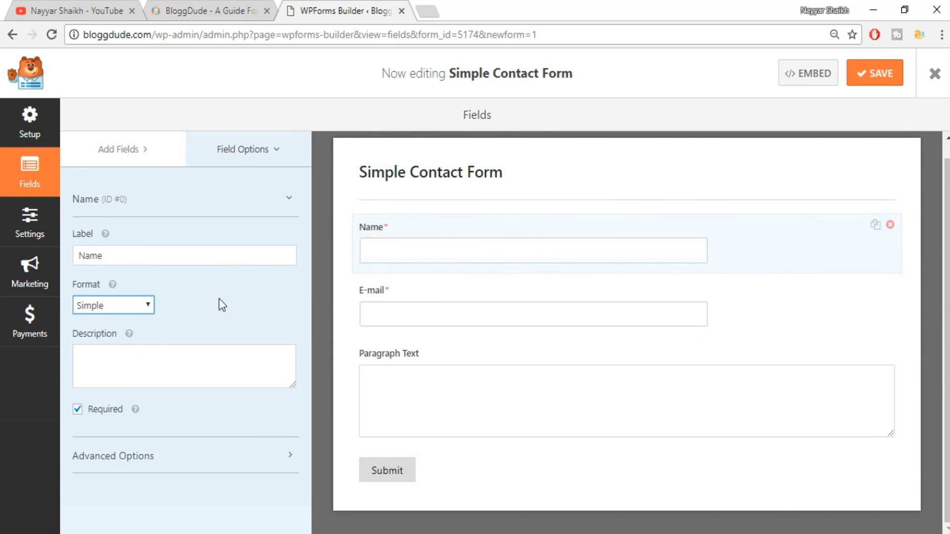
left_click(82, 415)
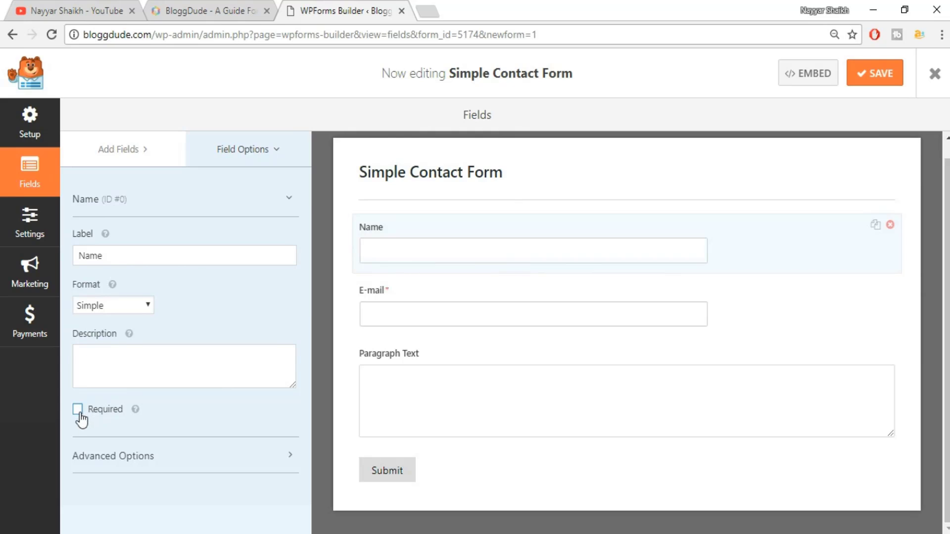
left_click(77, 415)
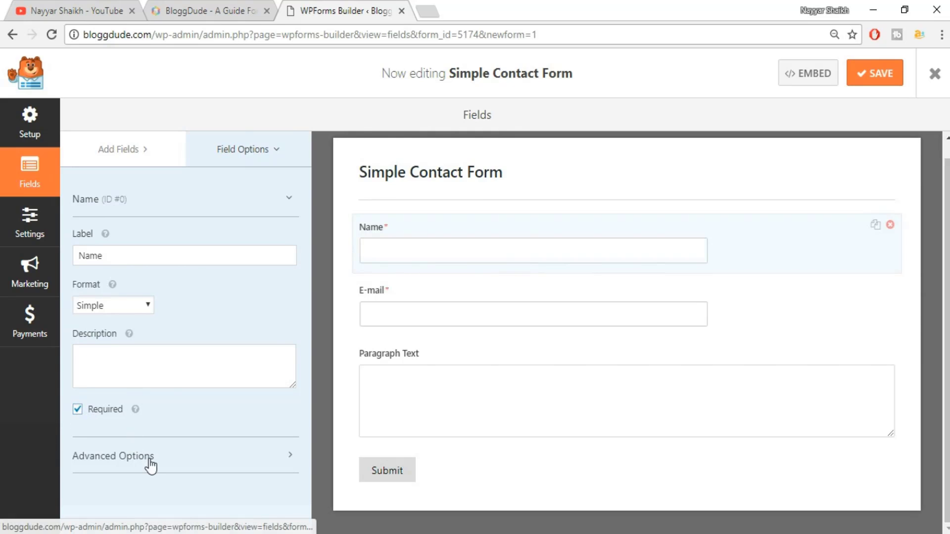
- In the Name field's advanced options, set the field size to Small and the placeholder to "Enter Your Name"
left_click(148, 457)
scroll(216, 443, "down", 4)
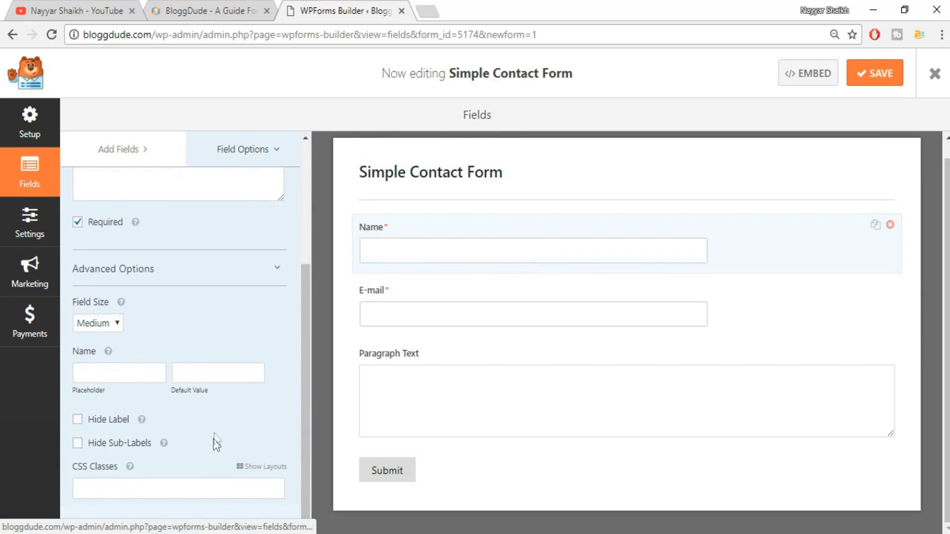
left_click(108, 324)
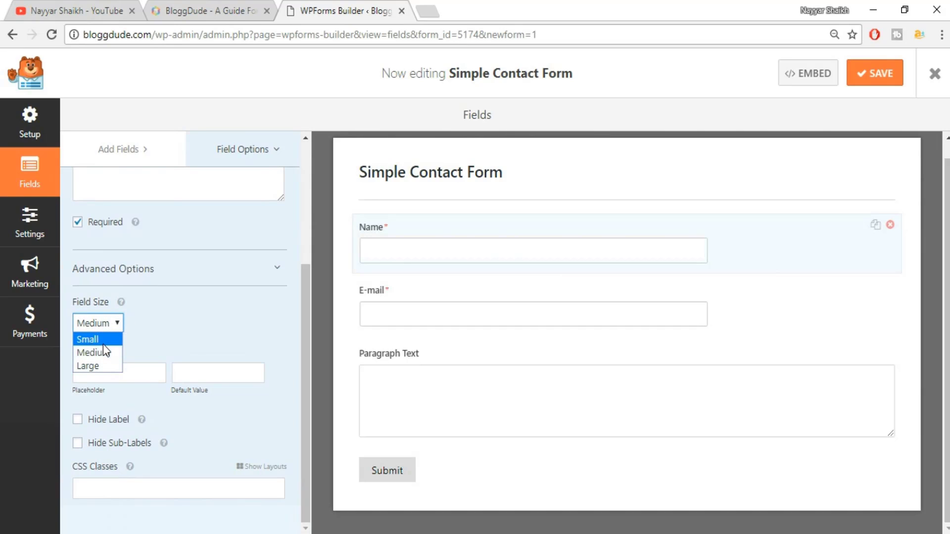
left_click(103, 342)
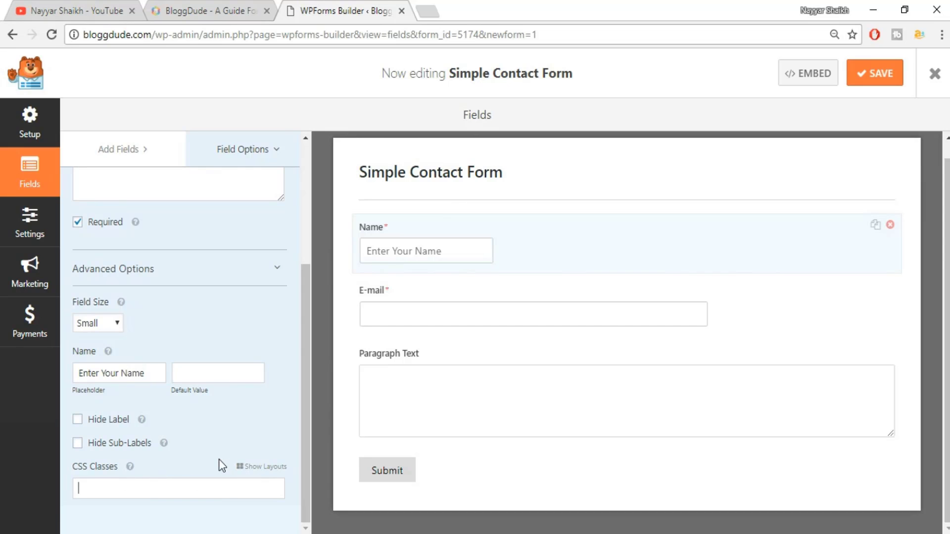
- Change the label of the form's E-mail field to "Mail Address:"
scroll(222, 466, "up", 4)
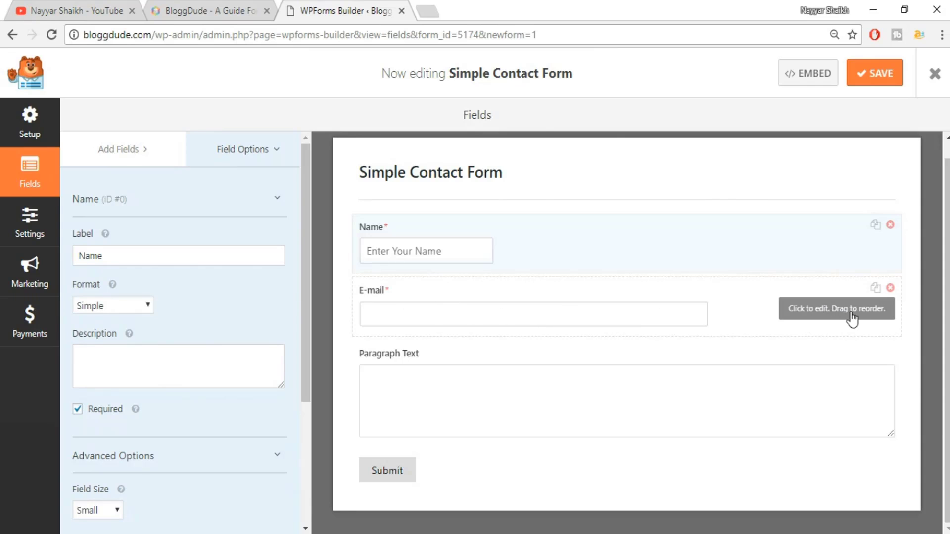
left_click(825, 319)
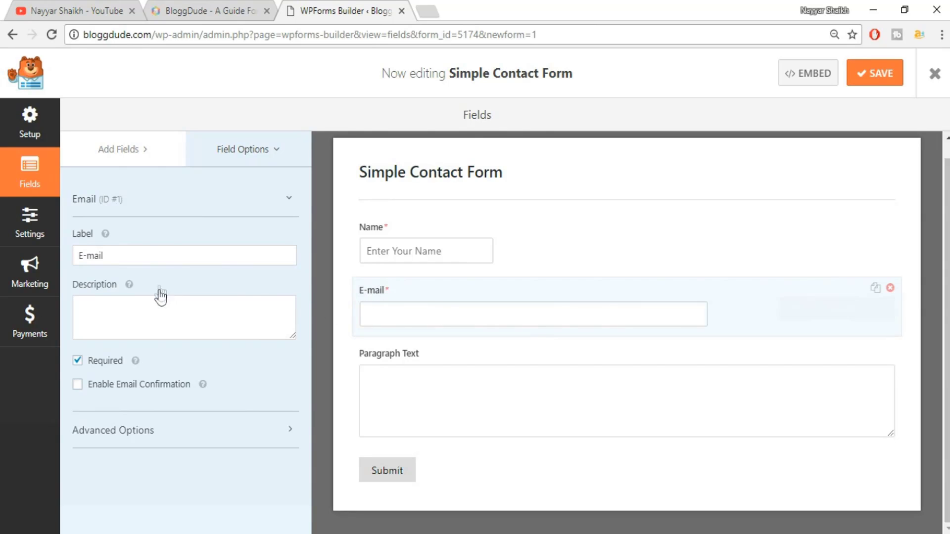
left_click(147, 256)
key("ctrl+a")
type("Ma")
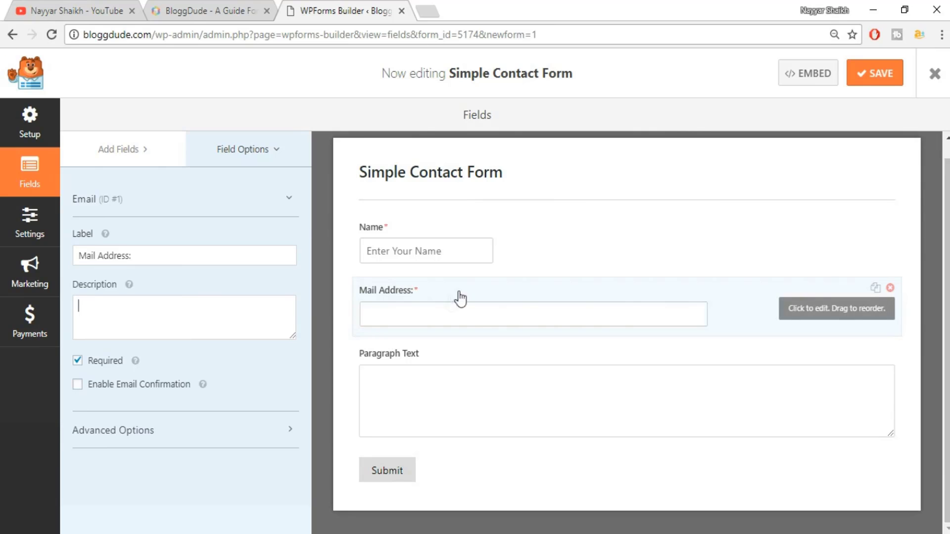
- Enter "Please Enter your Mail Address." as the description of the Mail Address field
type("Pl")
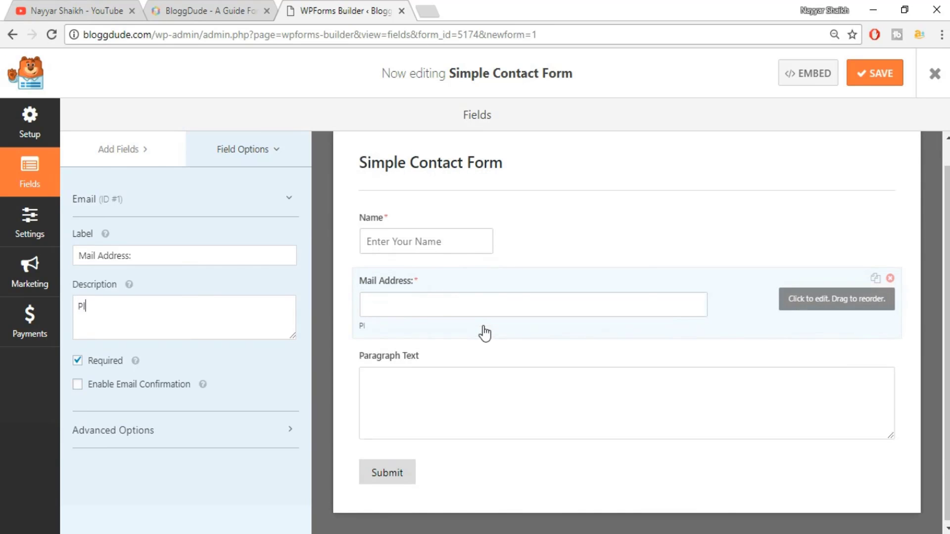
type("e")
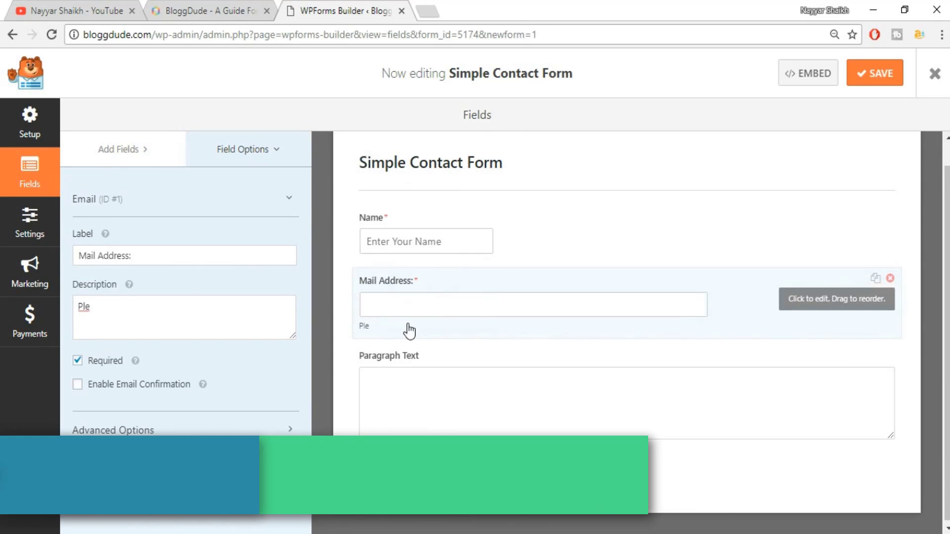
type("ase Enter o")
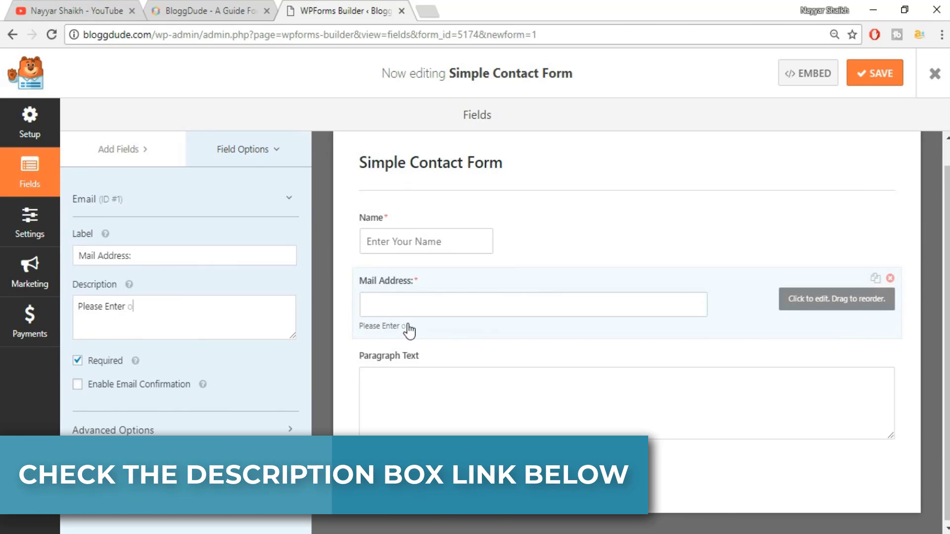
key("BackSpace")
type("your")
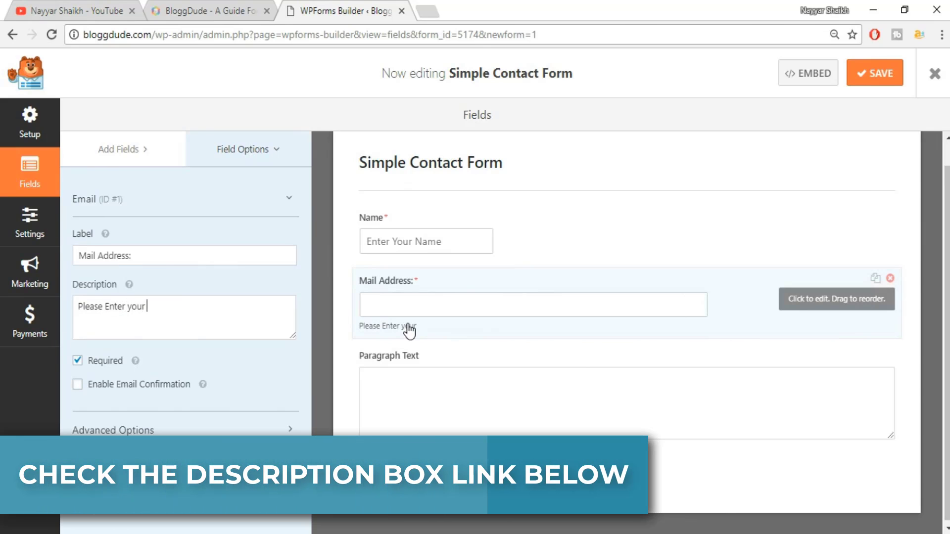
type(" Mail Address.")
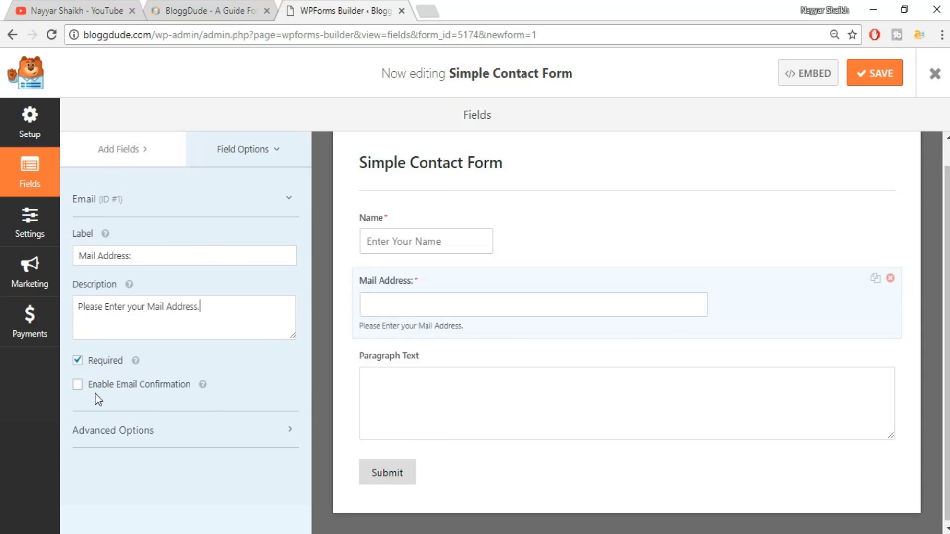
- Enable email confirmation on the Mail Address field and set its confirmation placeholder text to "Enter Code Here"
left_click(119, 387)
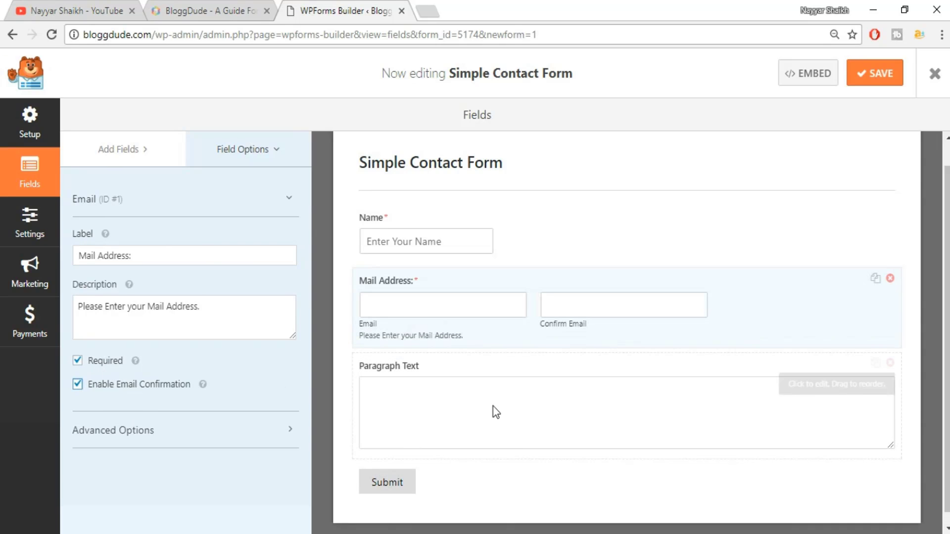
scroll(495, 410, "down", 1)
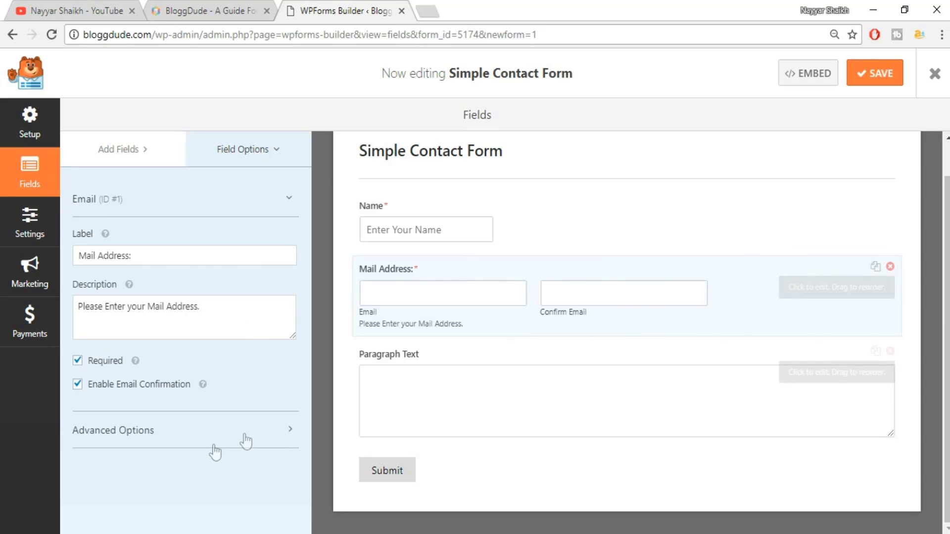
left_click(218, 430)
scroll(257, 418, "down", 3)
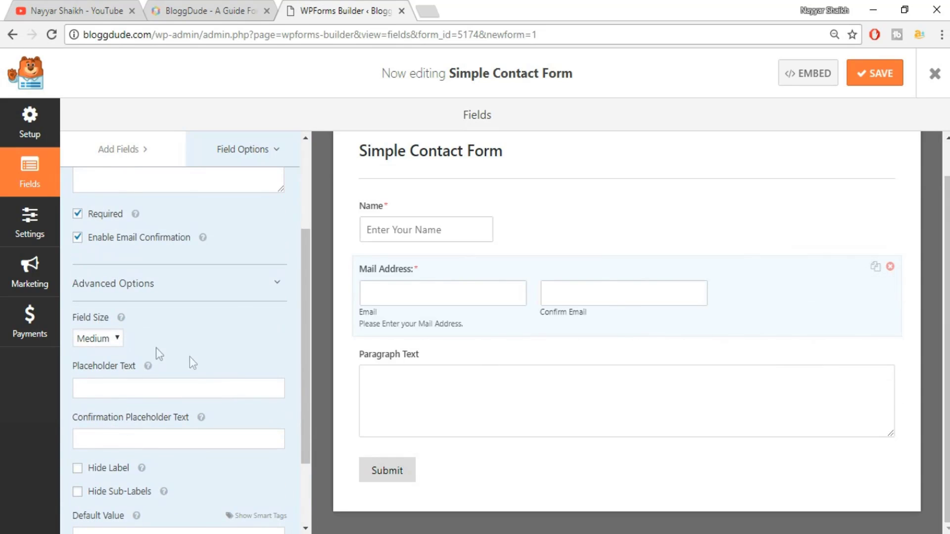
left_click(105, 344)
left_click(199, 304)
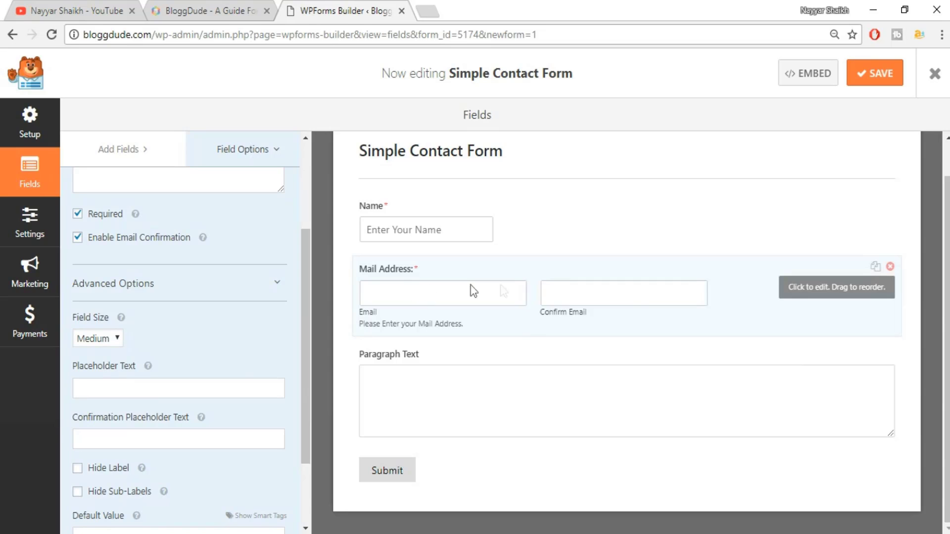
left_click(245, 438)
type("Enter Code")
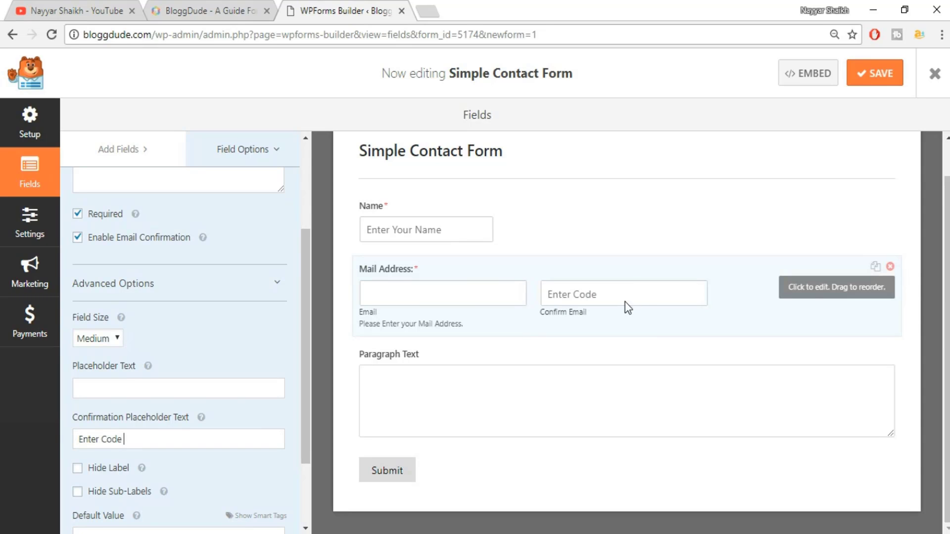
type(" Here")
scroll(208, 462, "down", 2)
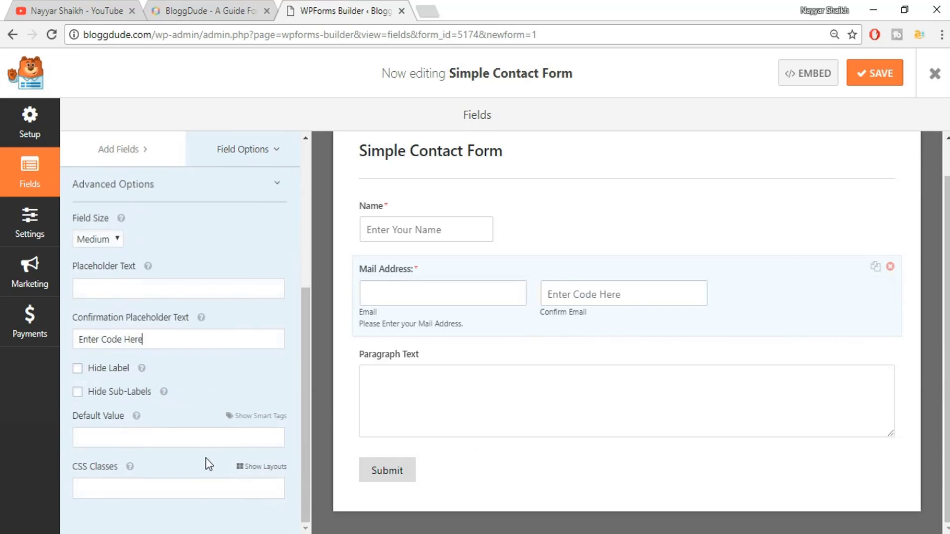
scroll(208, 463, "up", 5)
scroll(209, 464, "down", 4)
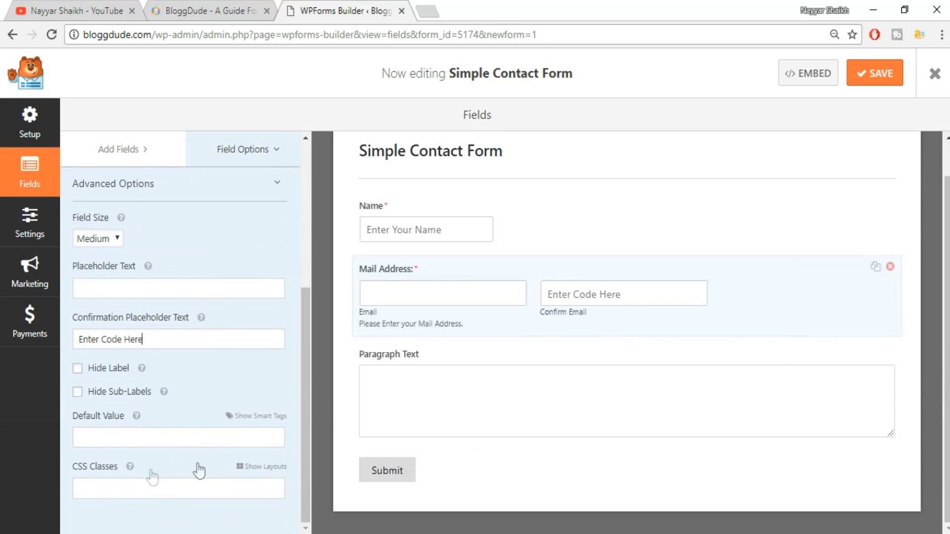
scroll(177, 484, "up", 5)
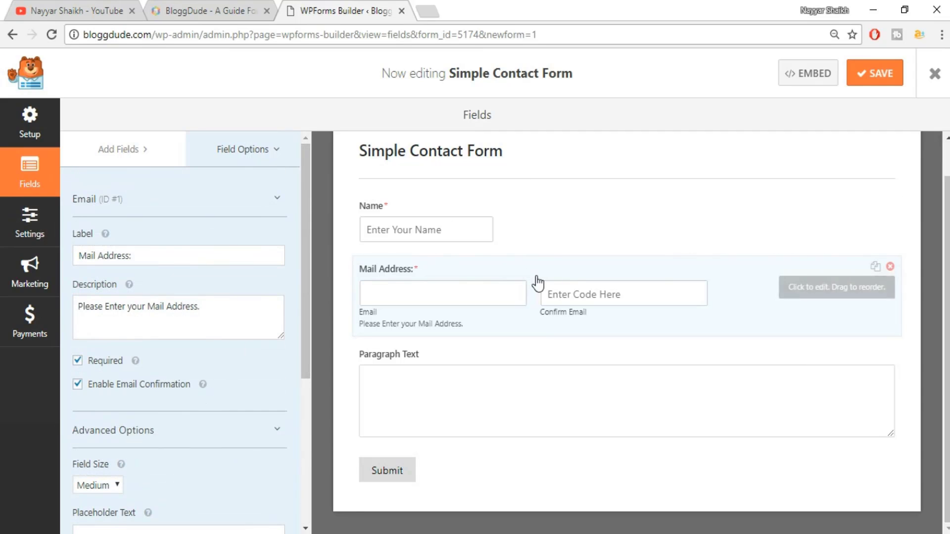
- Relabel the Paragraph Text field "Enter Your Message" and make it required
left_click(439, 353)
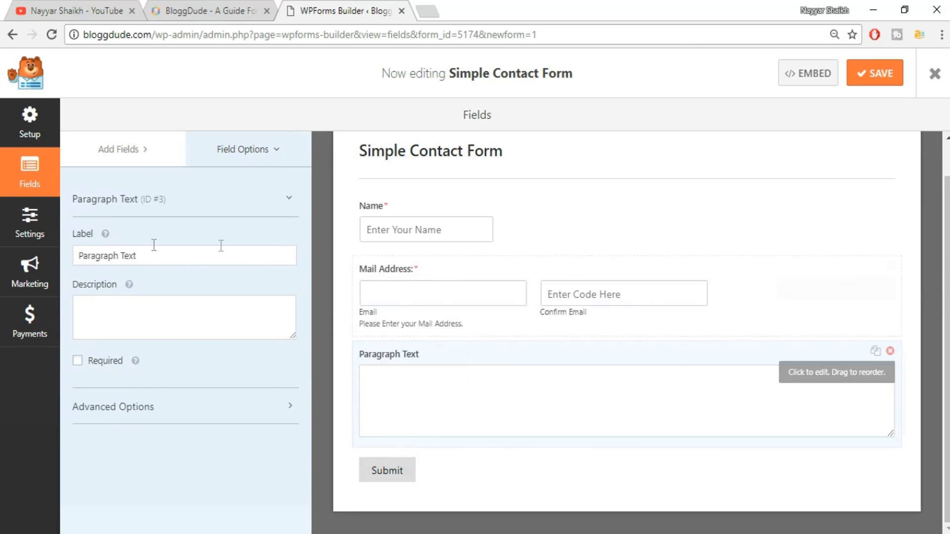
triple_click(120, 257)
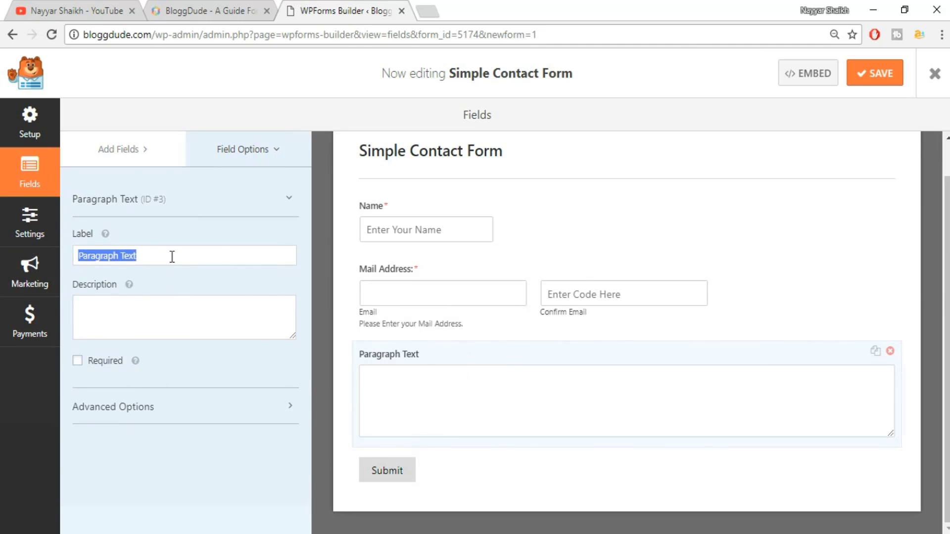
type("Enter Your Message")
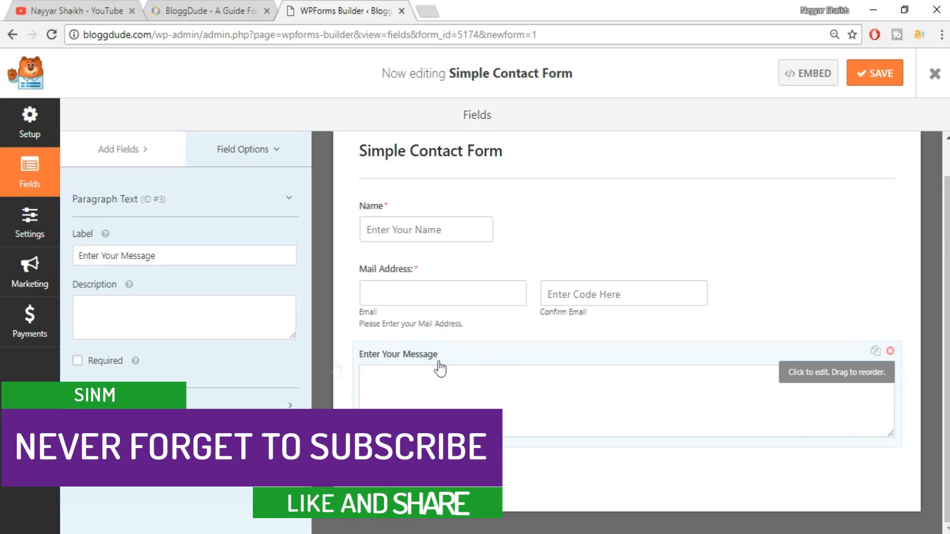
left_click(91, 369)
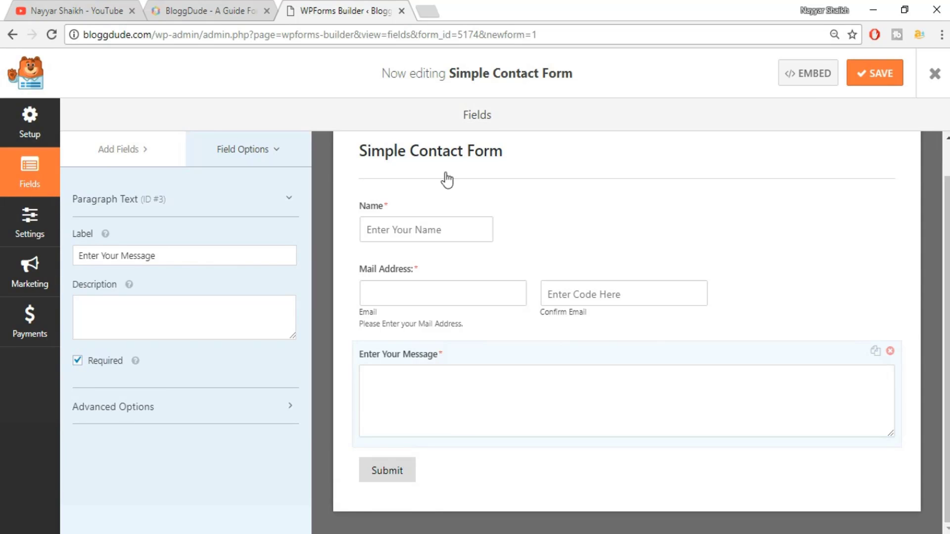
- Add a Dropdown field between the Mail Address and message fields and label it "How did you hear about us"
left_click(114, 148)
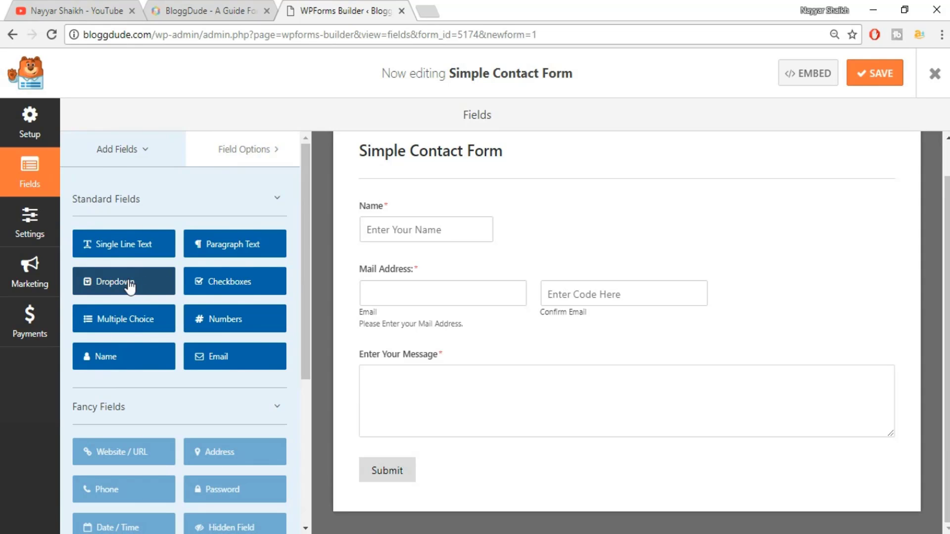
left_click_drag(133, 286, 515, 377)
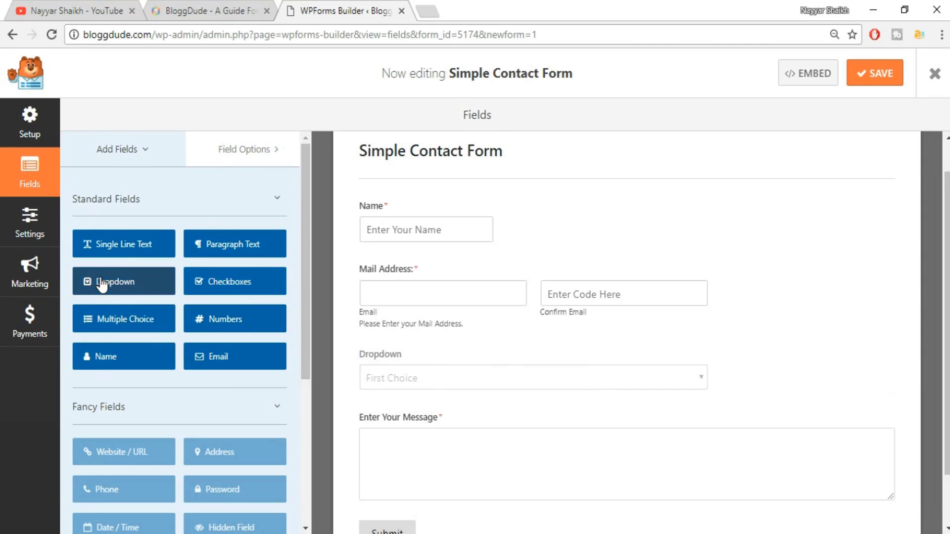
left_click(409, 363)
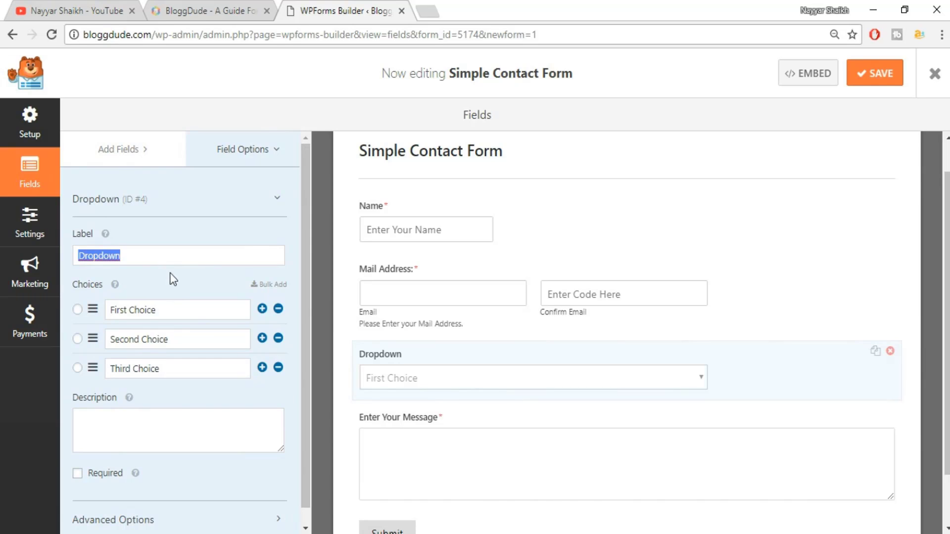
type("How did you")
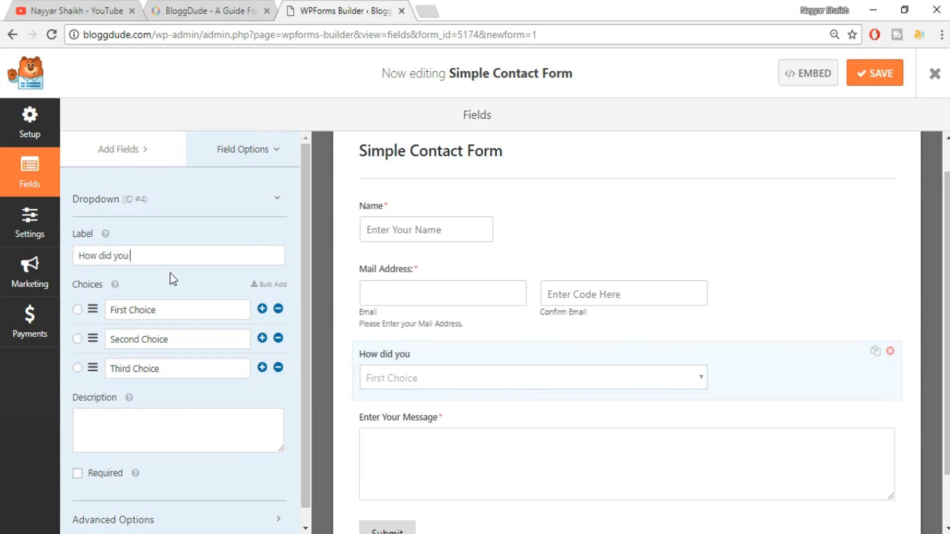
type(" hear about us")
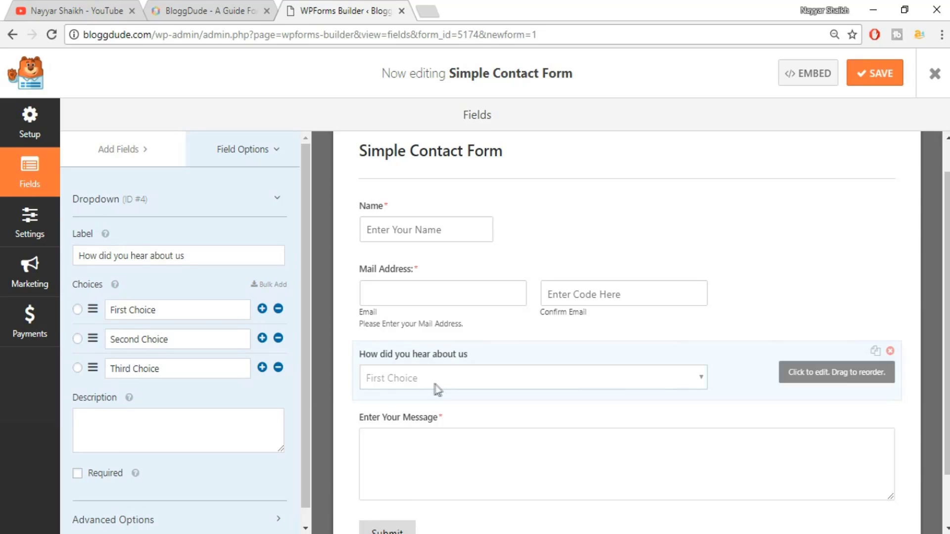
- Add a fourth choice to the dropdown and name the choices Google, YouTube, Word of Mouth and Other
triple_click(179, 314)
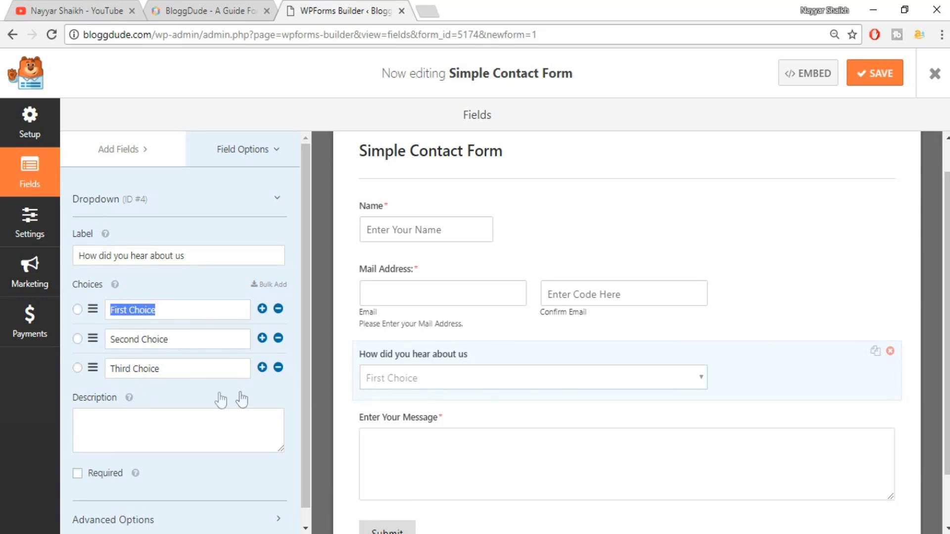
left_click(265, 379)
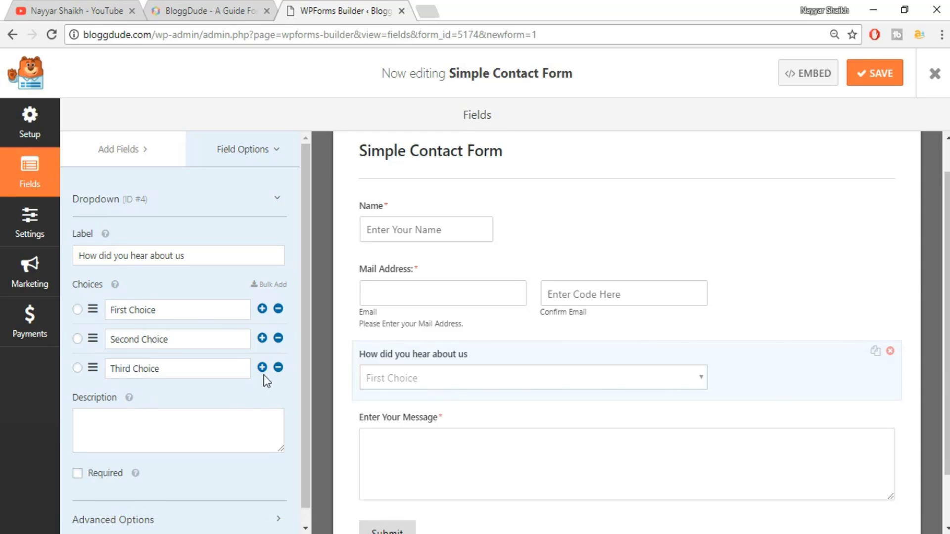
left_click(263, 371)
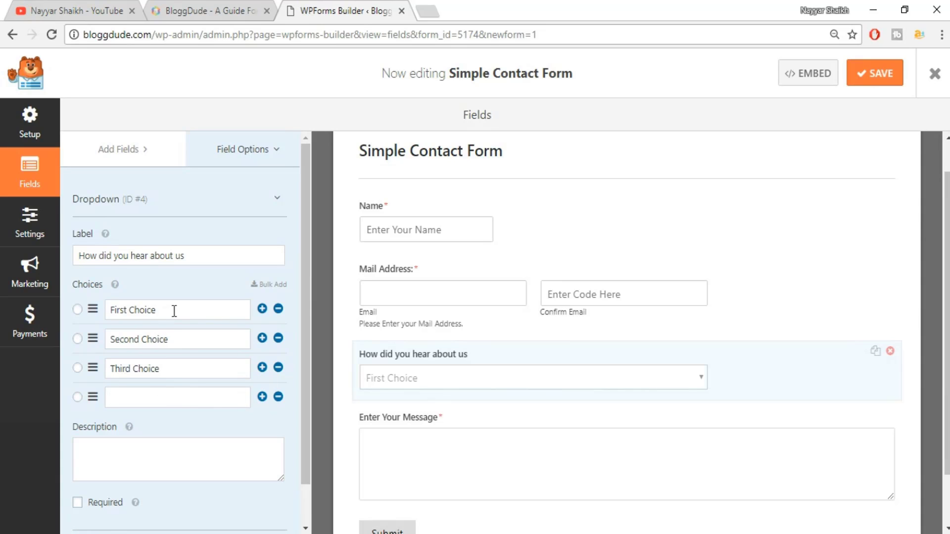
left_click_drag(174, 310, 94, 309)
type("Google")
left_click_drag(189, 333, 88, 341)
type("YouTube")
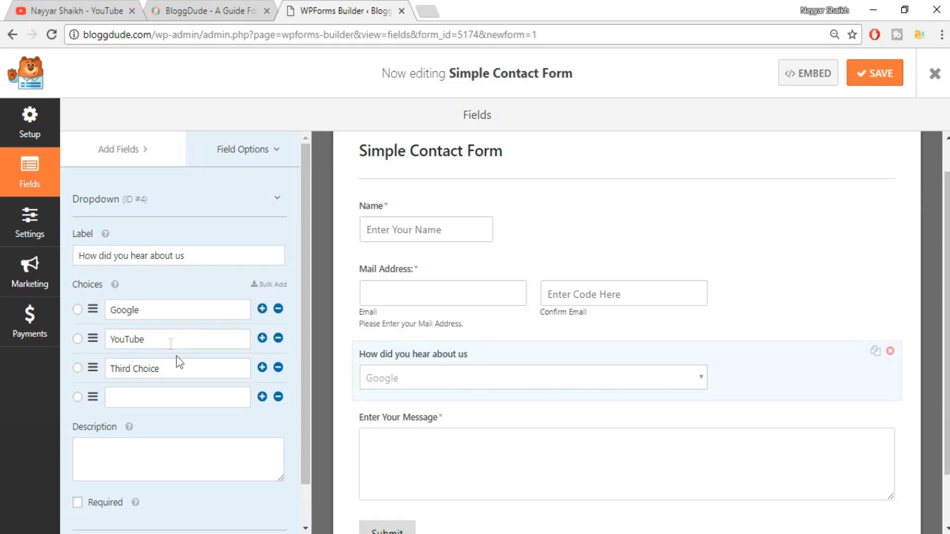
left_click_drag(178, 368, 69, 372)
type("Wo")
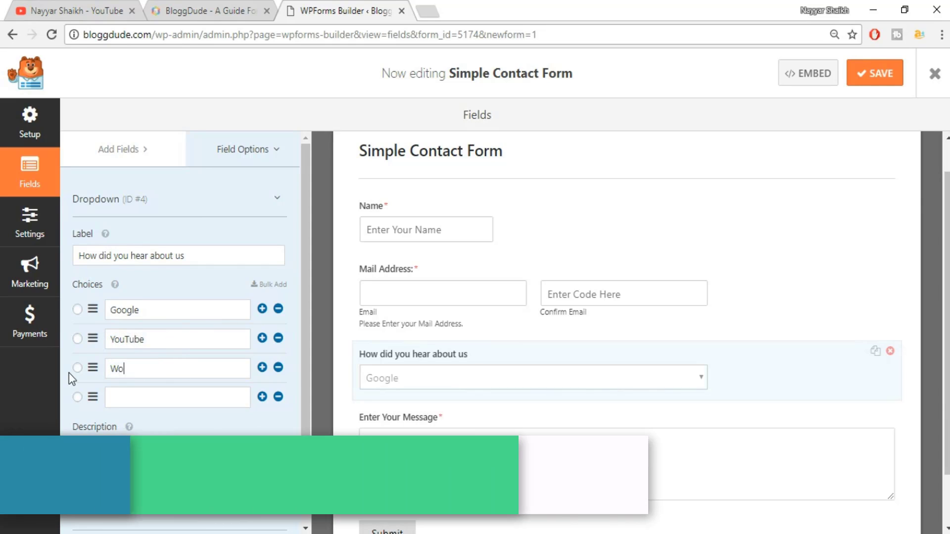
type("rd of M")
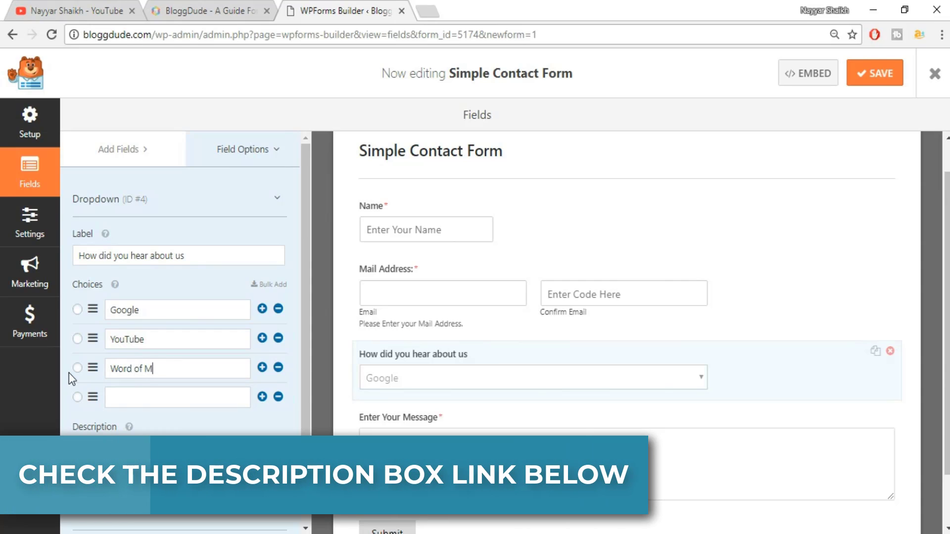
type("outh")
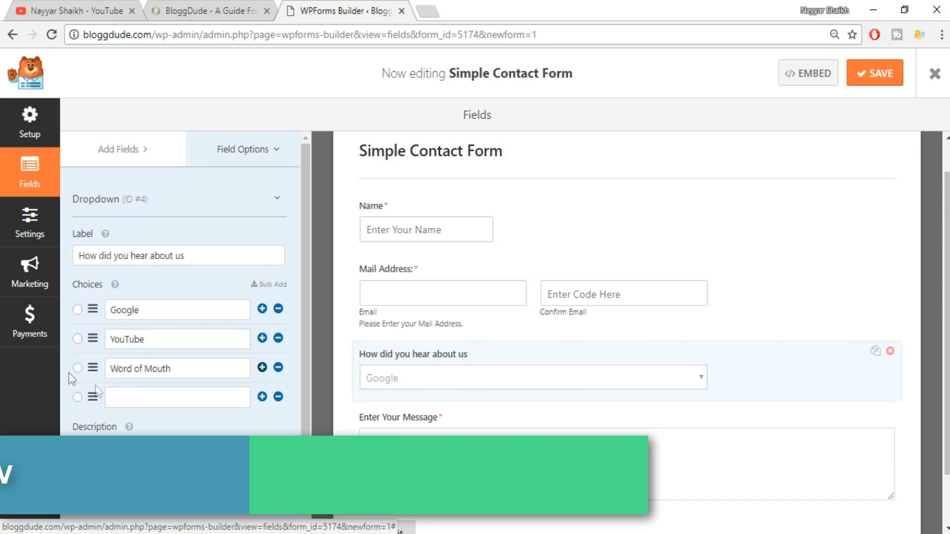
left_click(118, 395)
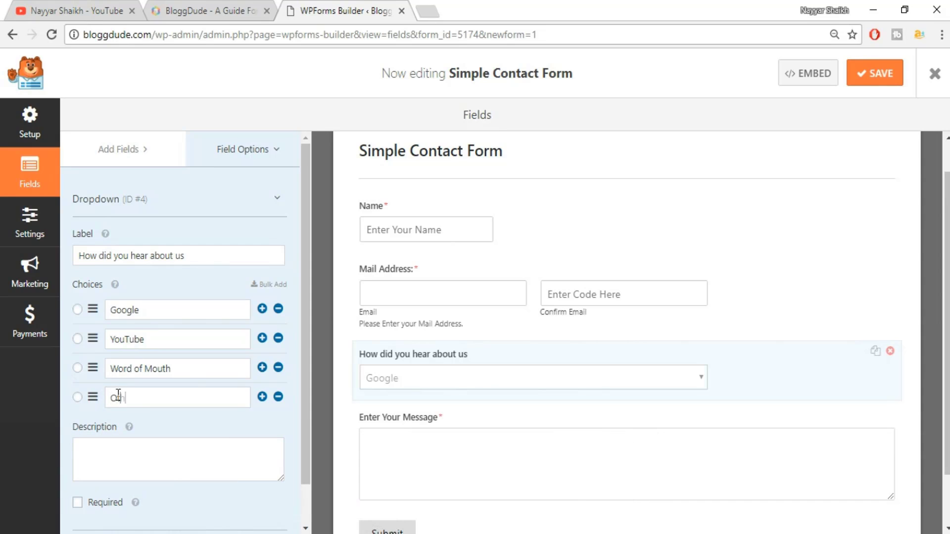
- Make YouTube the default choice of the "How did you hear about us" dropdown
scroll(271, 382, "down", 1)
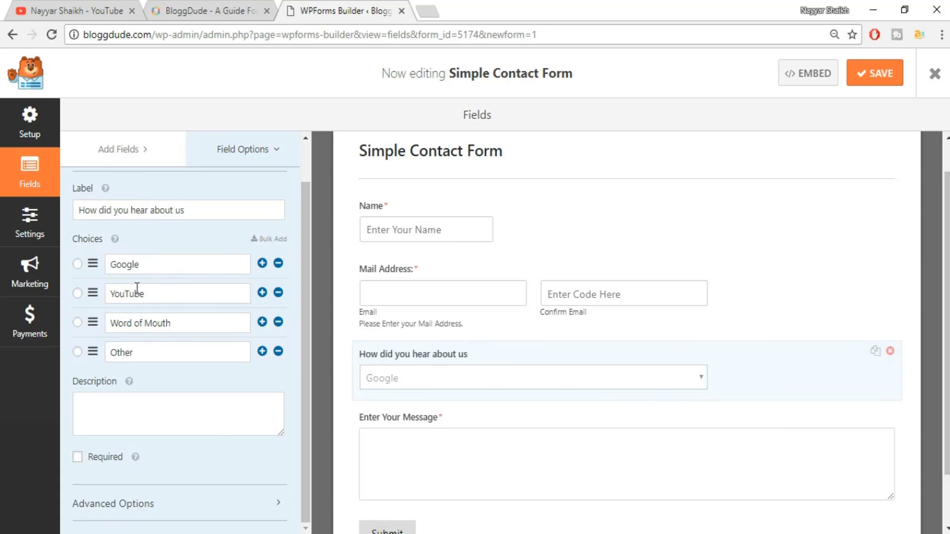
left_click(77, 294)
left_click(77, 264)
left_click(77, 293)
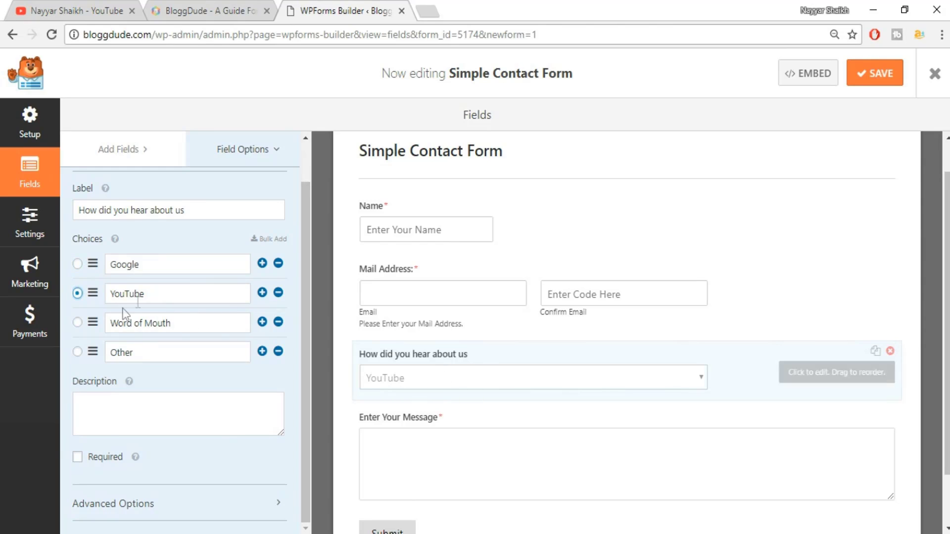
- Make Other the default choice of the "How did you hear about us" dropdown
left_click(77, 351)
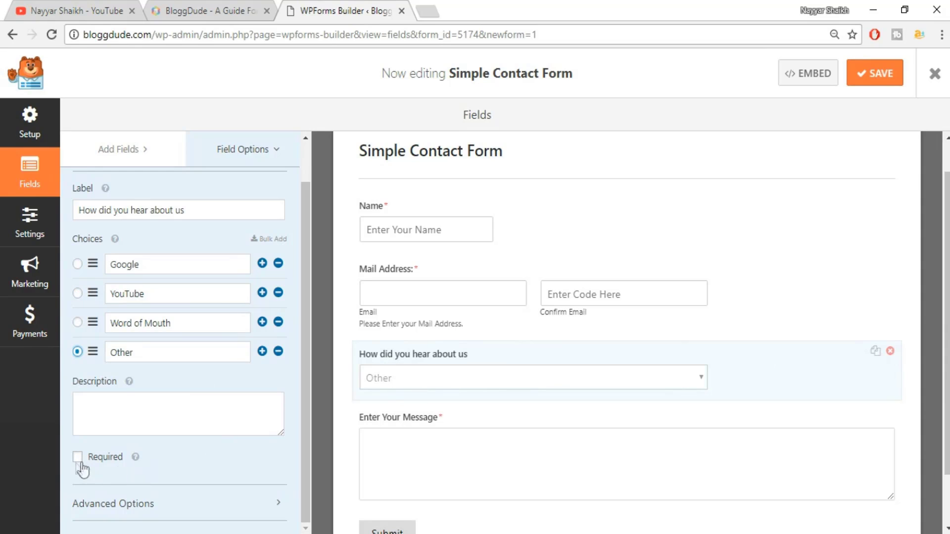
scroll(79, 465, "up", 1)
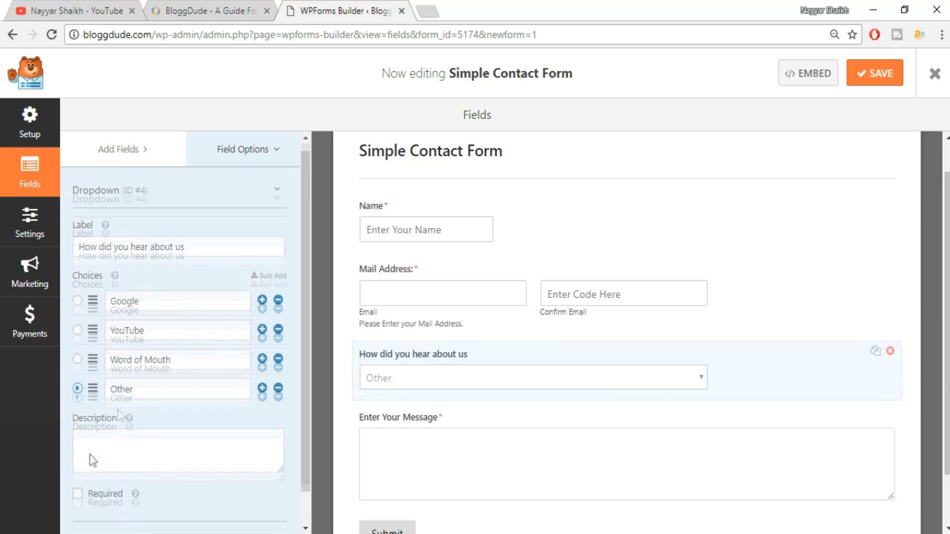
- Look through the available standard, fancy and payment field types and check whether the File Upload field can be added
left_click(118, 149)
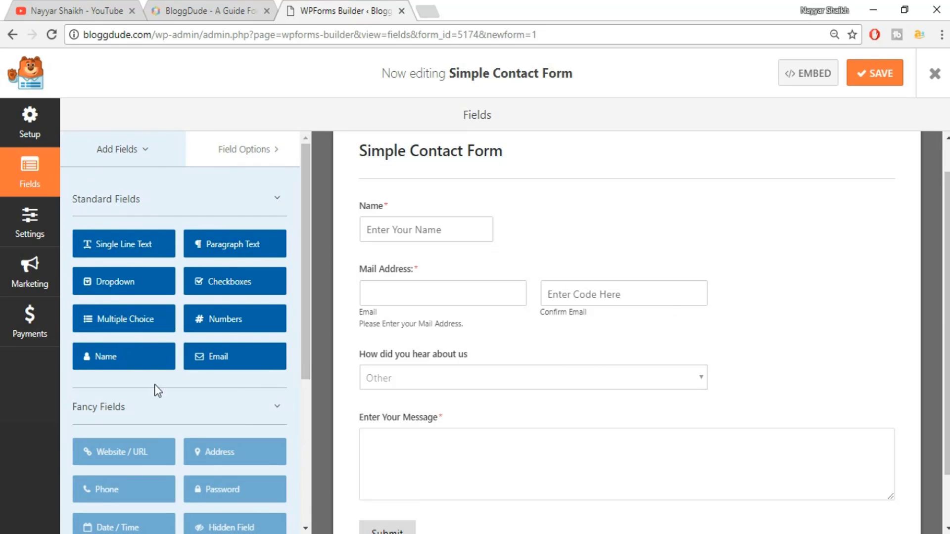
scroll(153, 388, "down", 3)
left_click(129, 275)
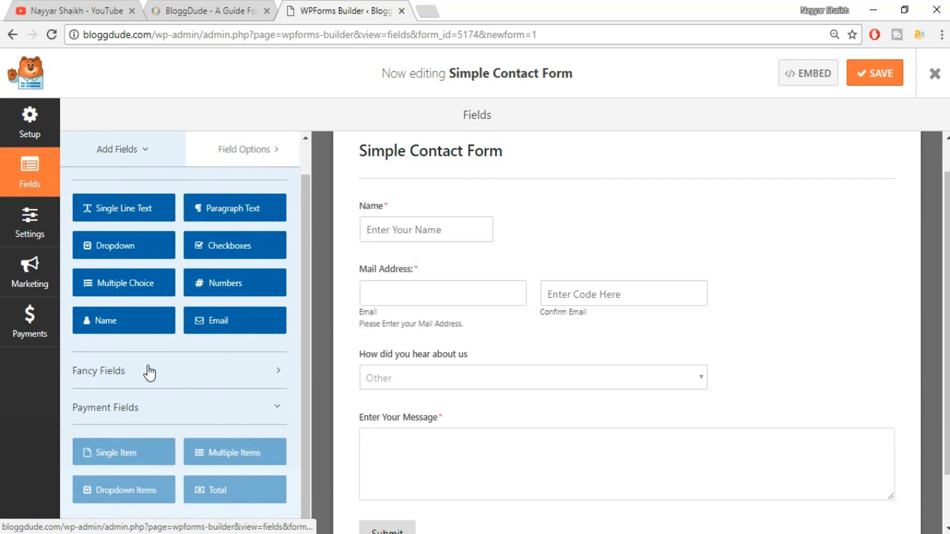
scroll(197, 430, "up", 2)
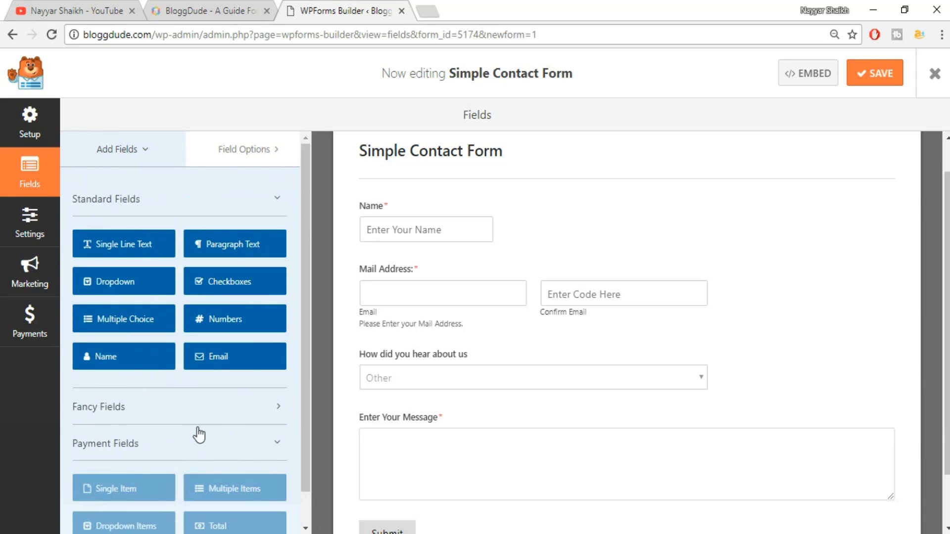
left_click(127, 374)
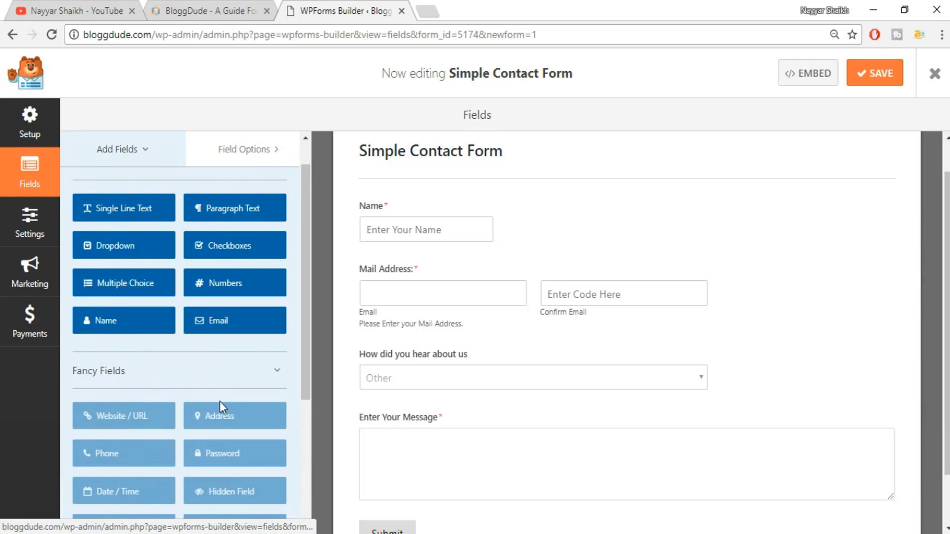
scroll(225, 409, "down", 4)
left_click(145, 319)
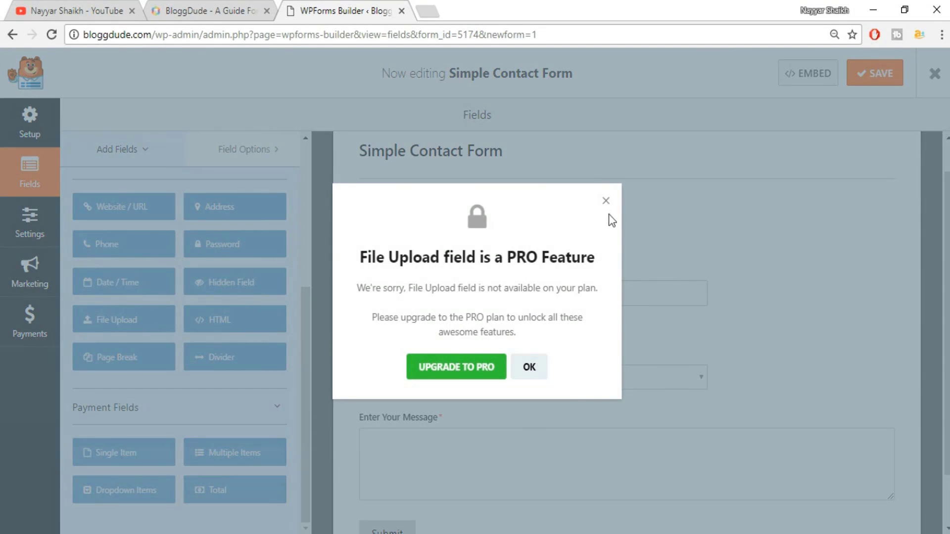
left_click(606, 202)
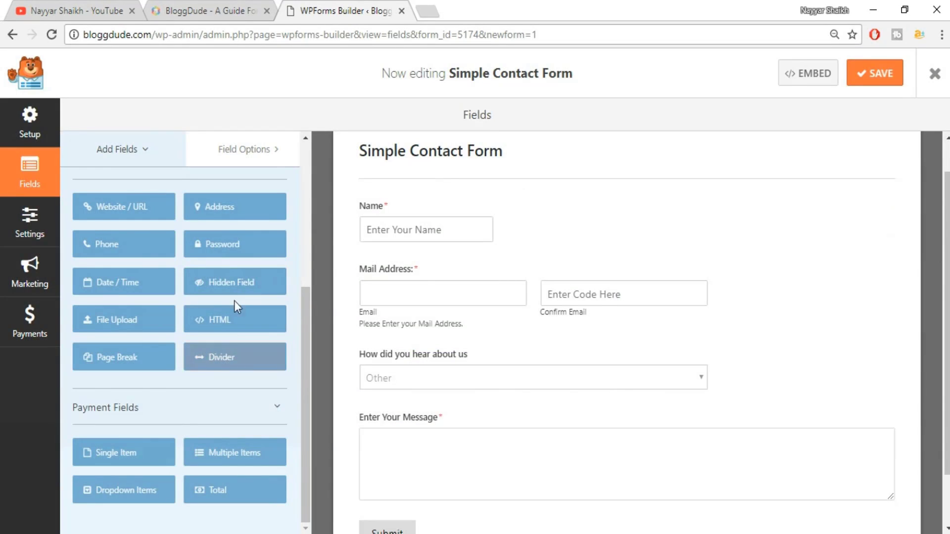
scroll(241, 355, "up", 5)
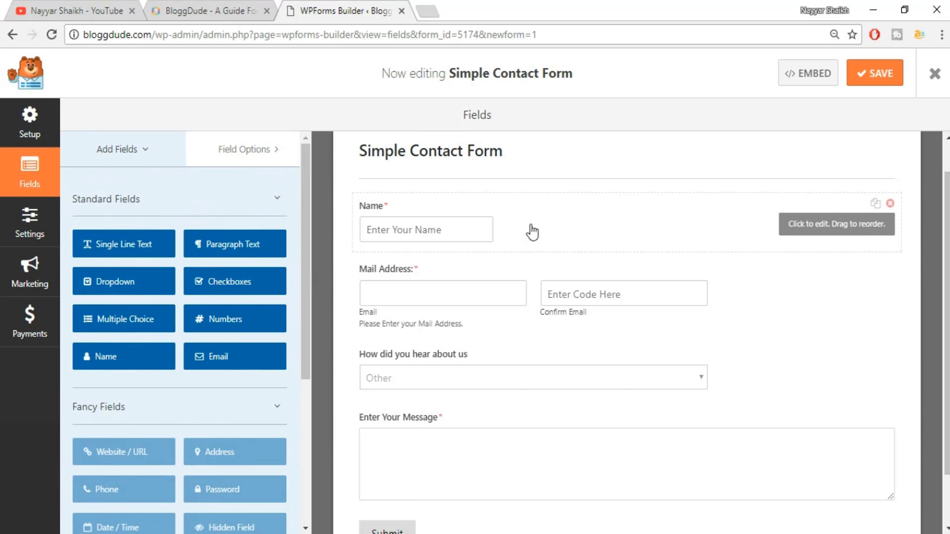
- Change the Name field's format to First Last
left_click(560, 251)
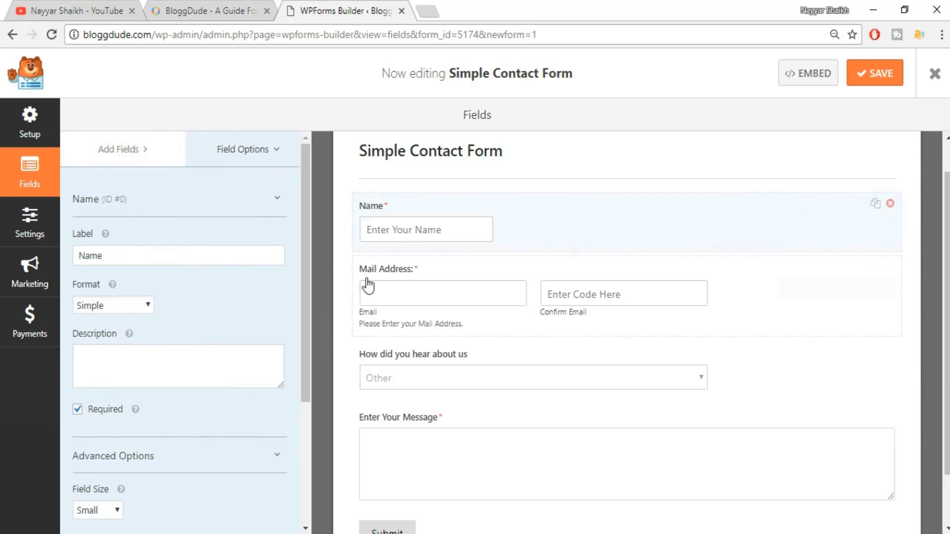
left_click(126, 308)
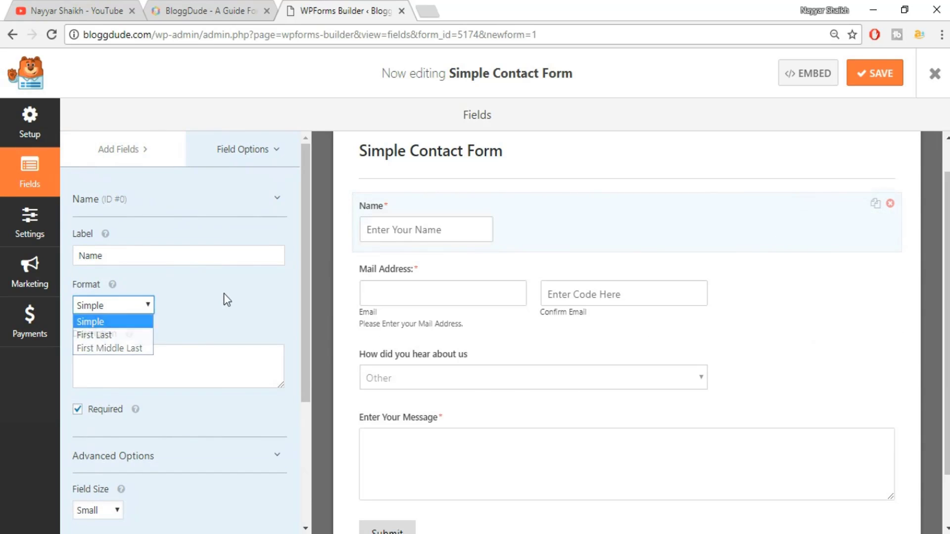
left_click(118, 317)
left_click(119, 313)
left_click(119, 333)
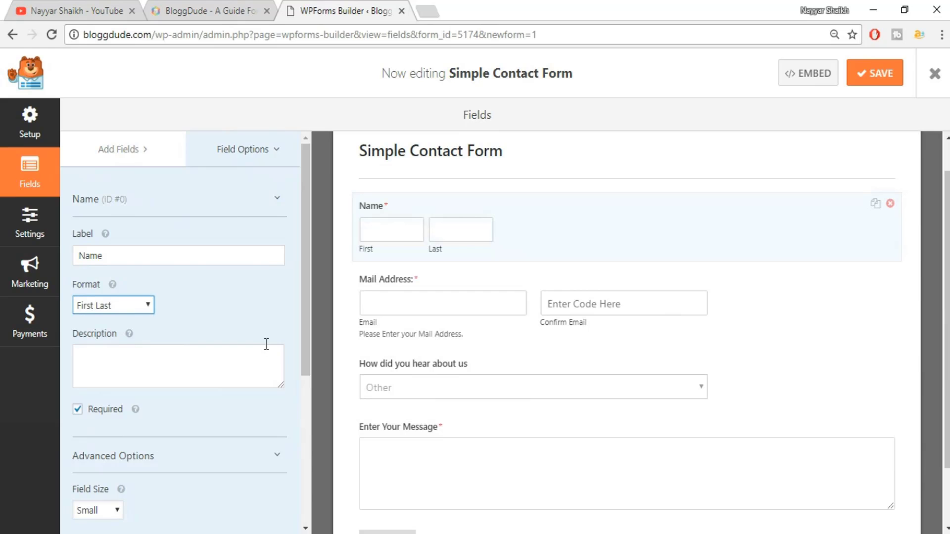
- Set the Name field's size to Medium and review the form preview
scroll(174, 369, "down", 4)
left_click(119, 292)
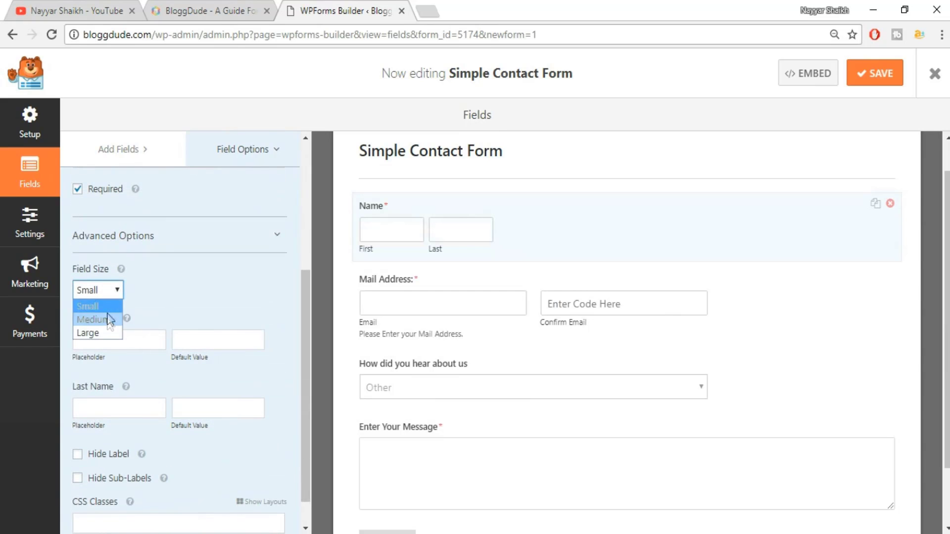
left_click(106, 320)
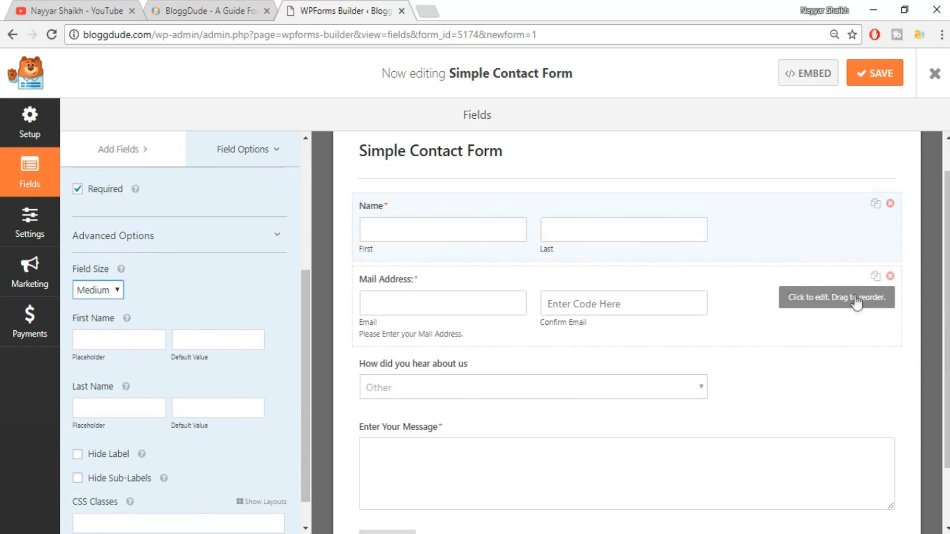
scroll(770, 227, "down", 2)
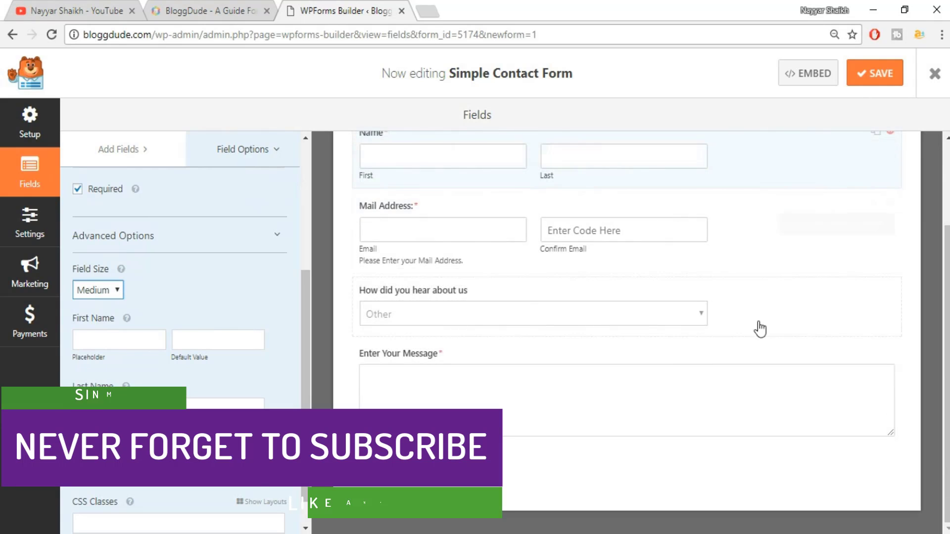
scroll(628, 313, "up", 3)
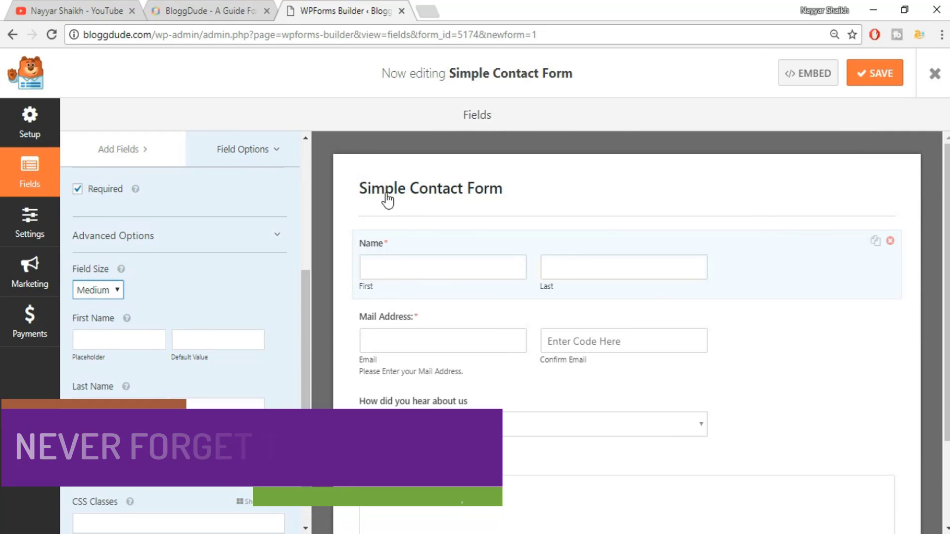
- Change the form title to "Contact Us" and save the form
left_click(389, 191)
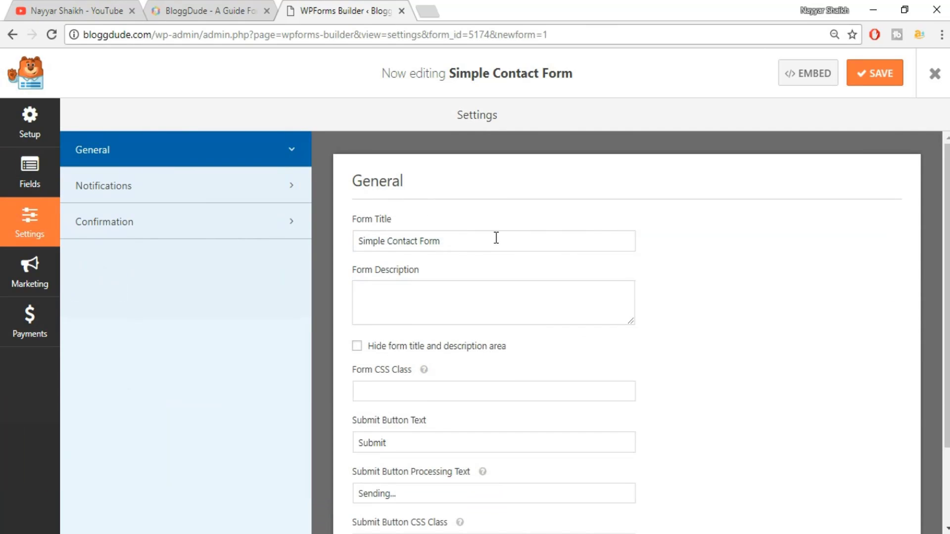
triple_click(496, 238)
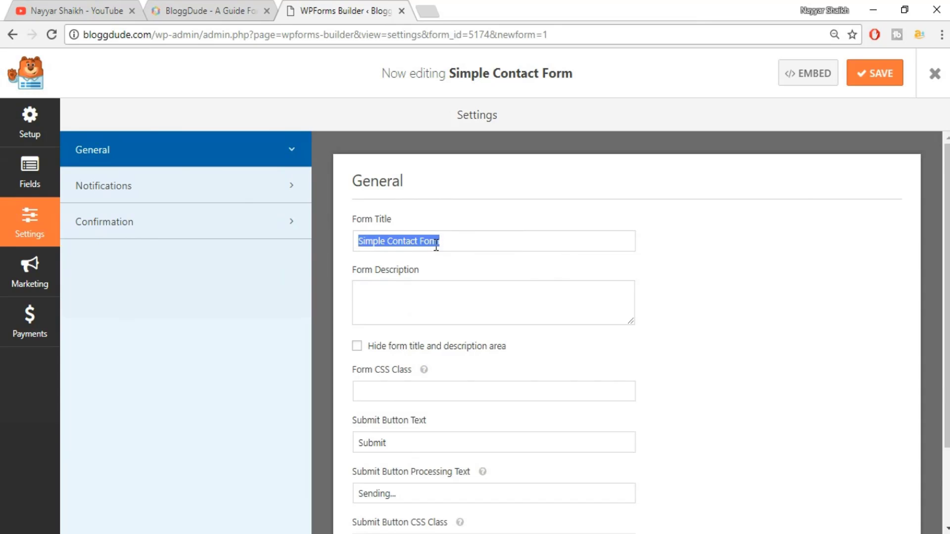
type("Conta")
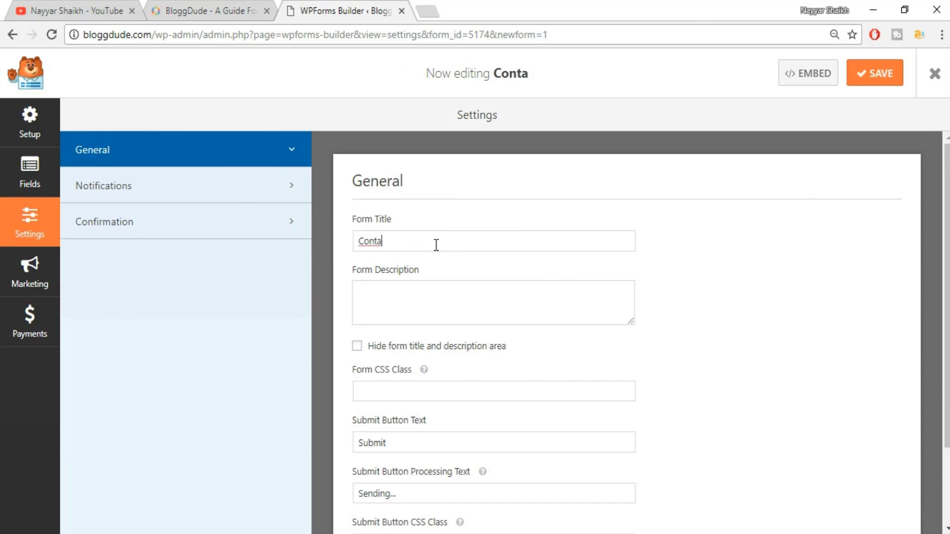
type("ct Us")
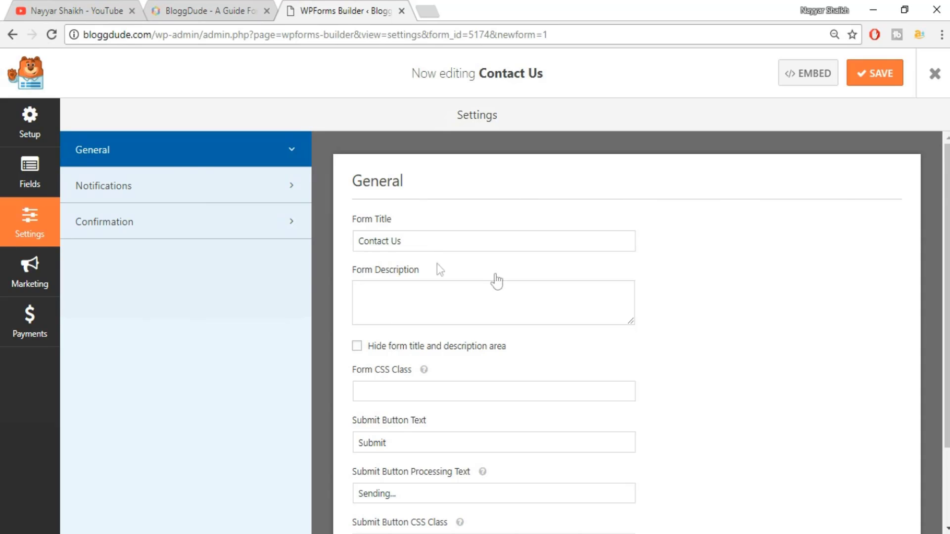
scroll(496, 281, "down", 2)
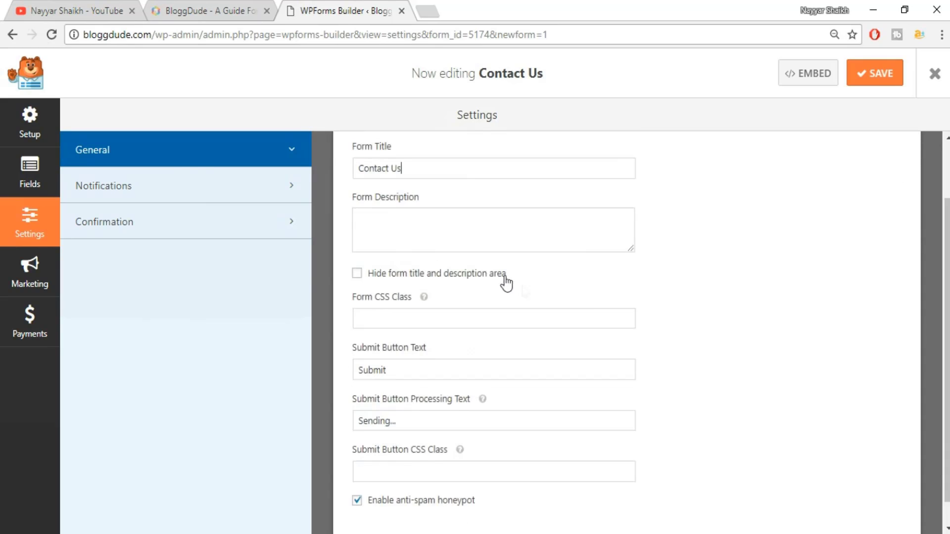
left_click(870, 74)
scroll(866, 170, "up", 2)
- Copy the Contact Us form's embed shortcode and close the form builder
left_click(798, 85)
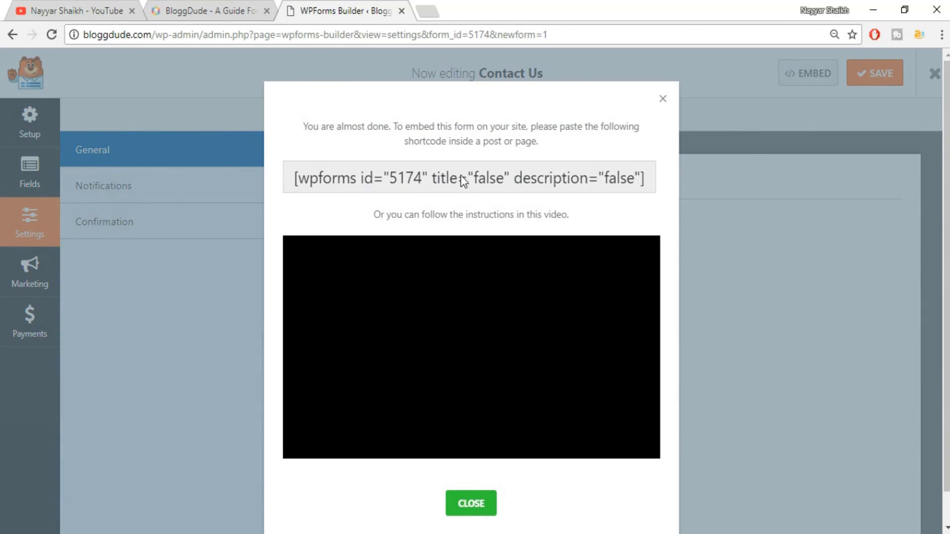
left_click_drag(293, 181, 645, 183)
key("ctrl+c")
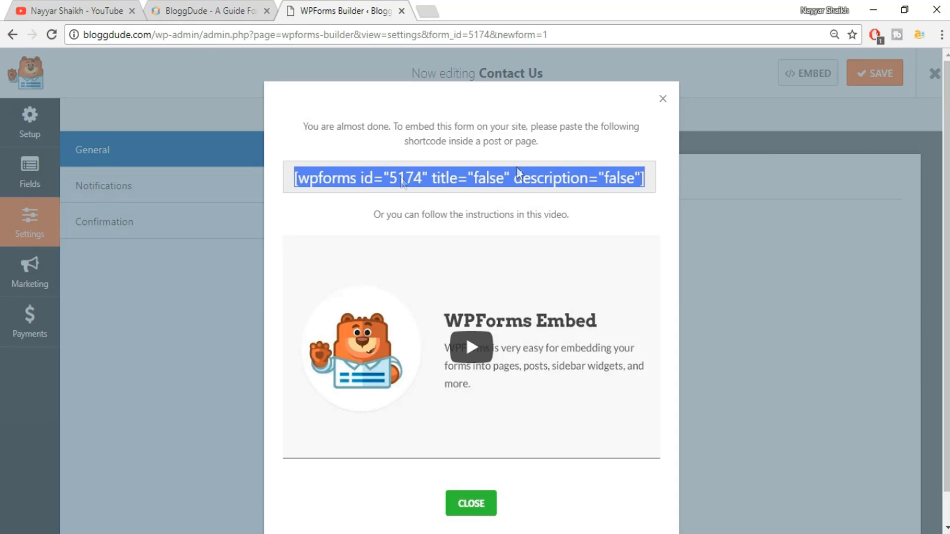
left_click(664, 100)
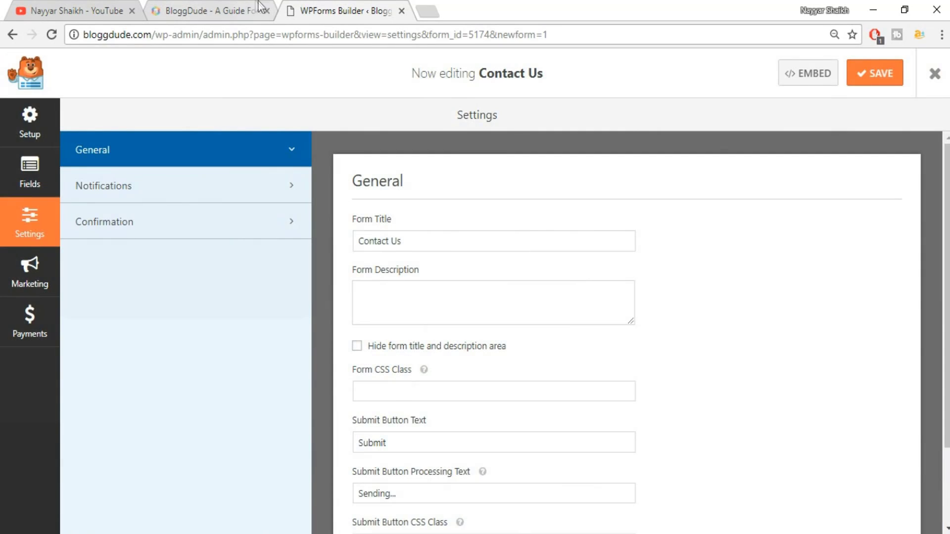
left_click(936, 83)
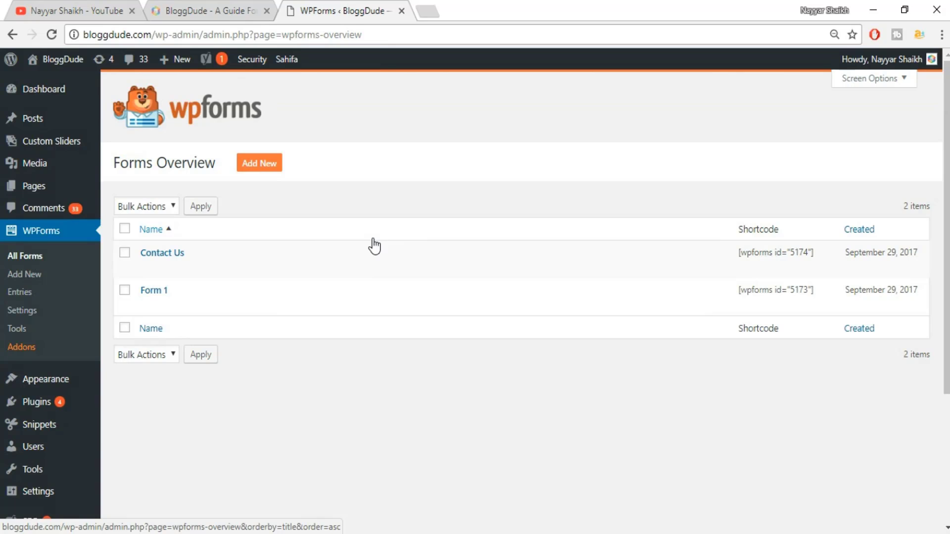
- Open the existing "Contact Me" page for editing from the site's list of pages
mouse_move(54, 195)
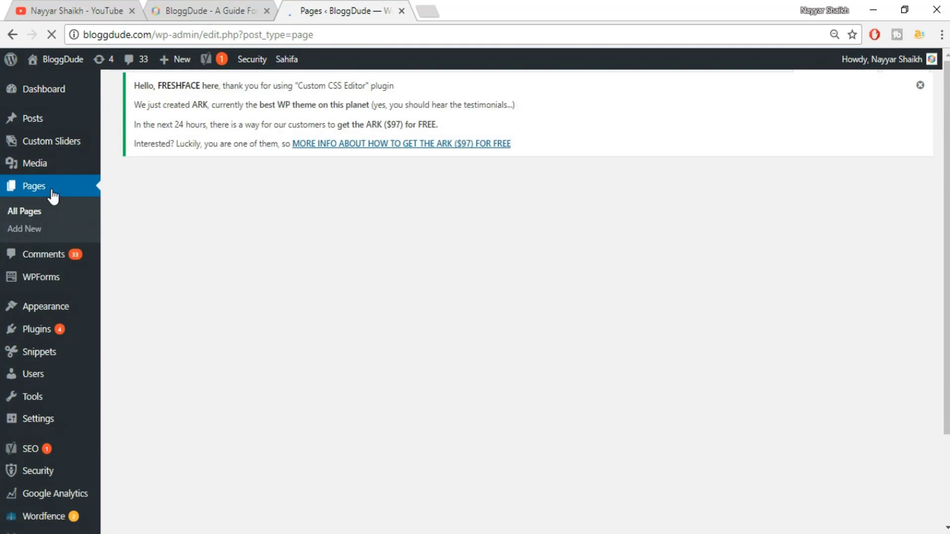
scroll(154, 388, "down", 1)
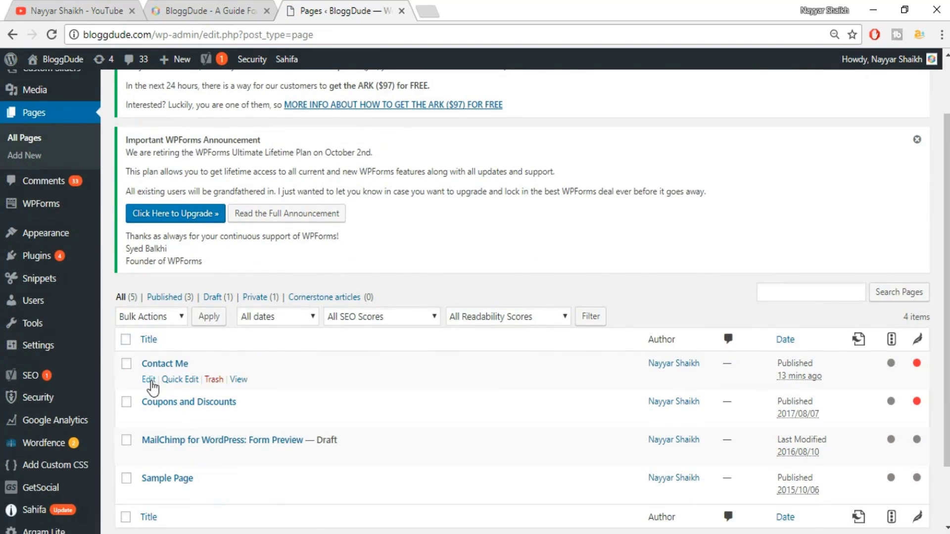
left_click(150, 379)
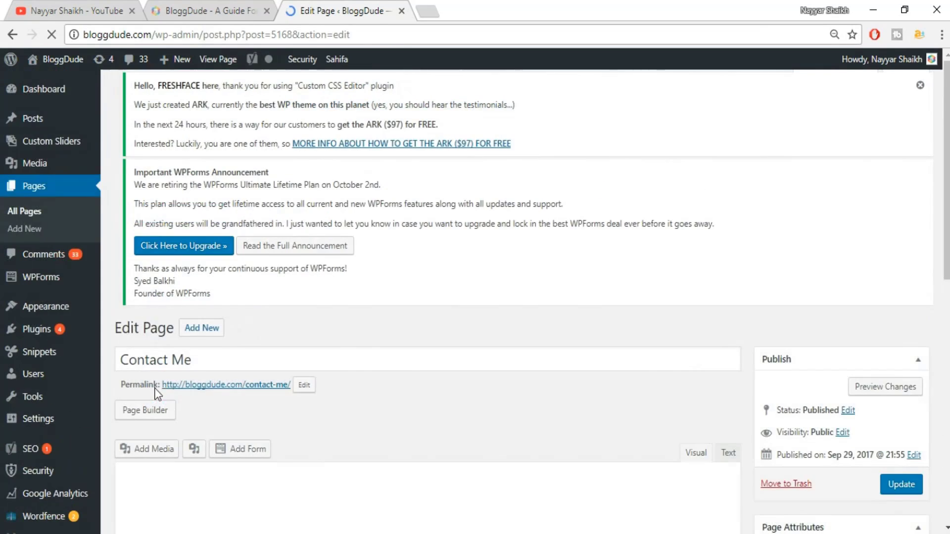
- Paste the shortcode [wpforms id="5174" title="false" description="false"] into the Contact Me page's content
scroll(339, 388, "down", 3)
scroll(380, 346, "down", 3)
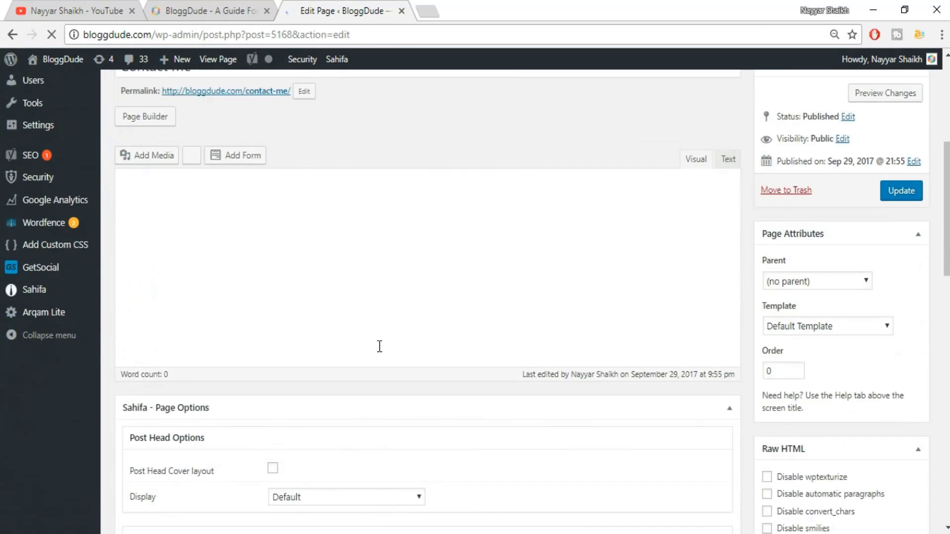
scroll(413, 310, "up", 2)
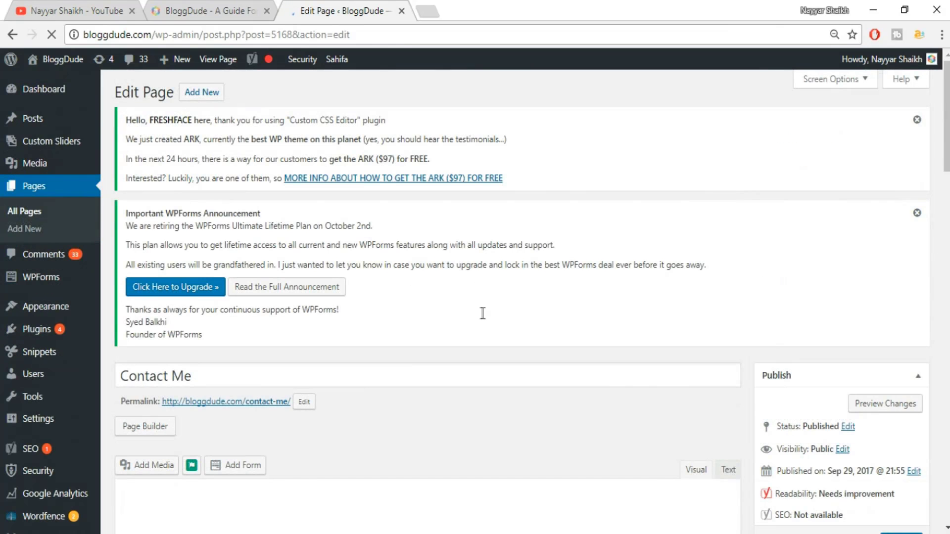
scroll(483, 314, "down", 8)
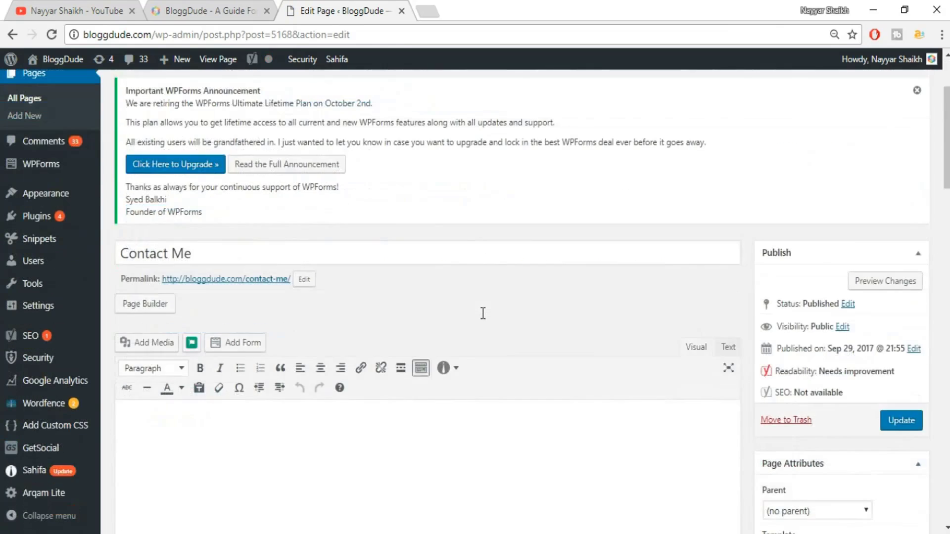
scroll(460, 267, "up", 2)
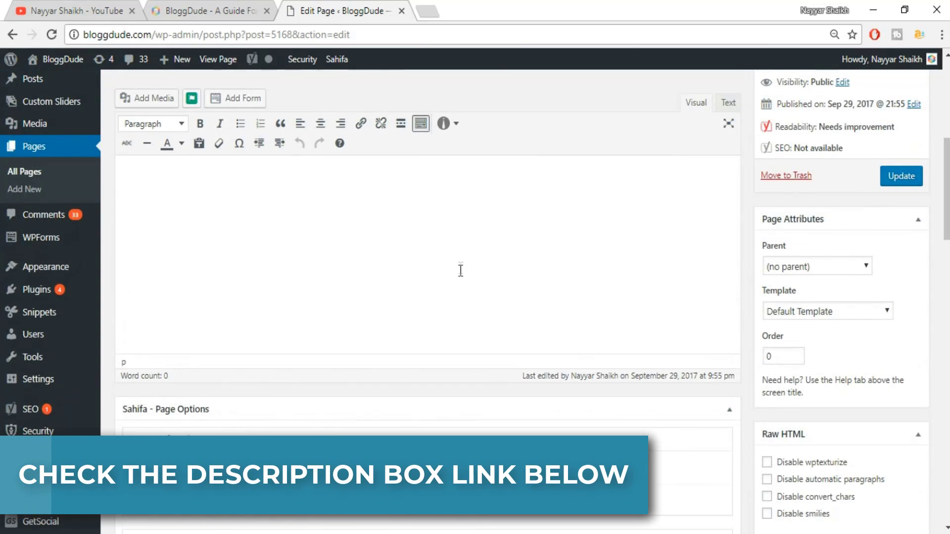
key("ctrl+v")
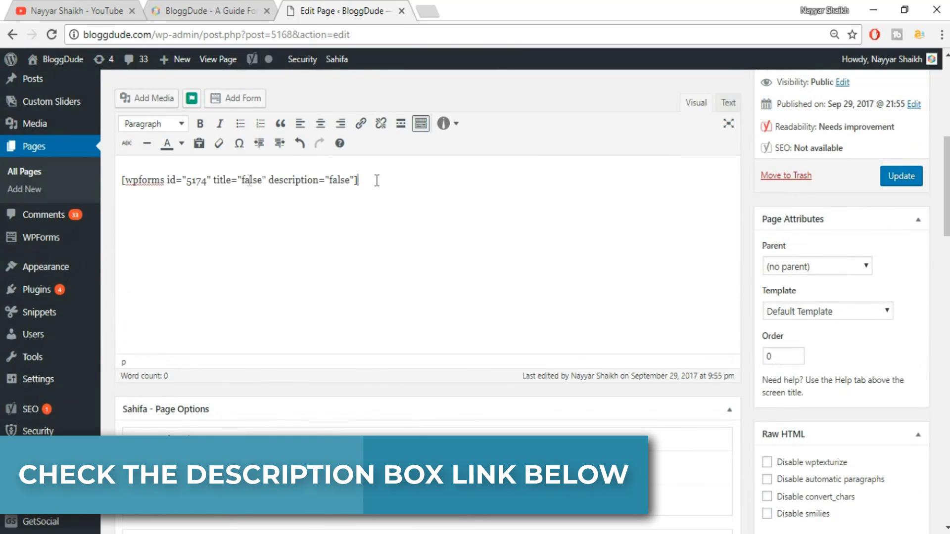
left_click_drag(377, 180, 121, 180)
left_click(224, 181)
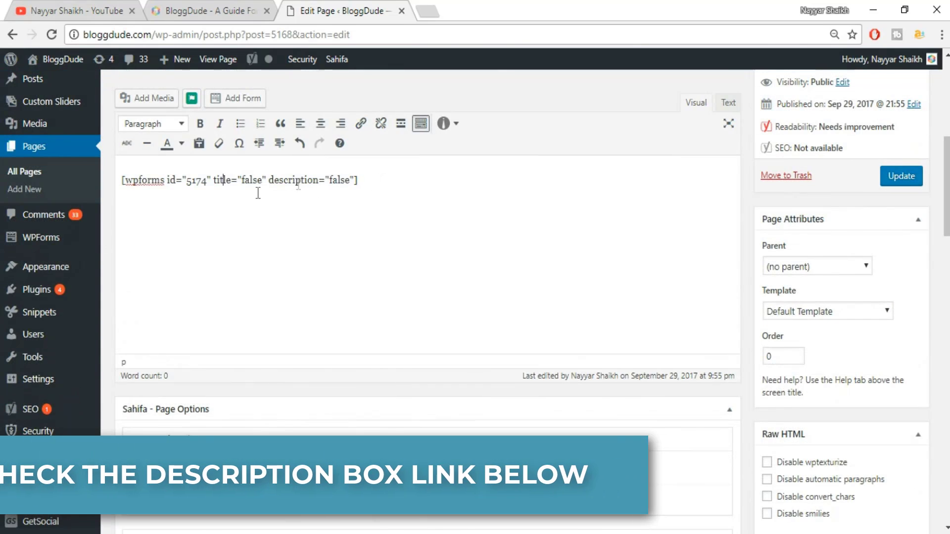
left_click_drag(392, 181, 117, 180)
left_click(440, 181)
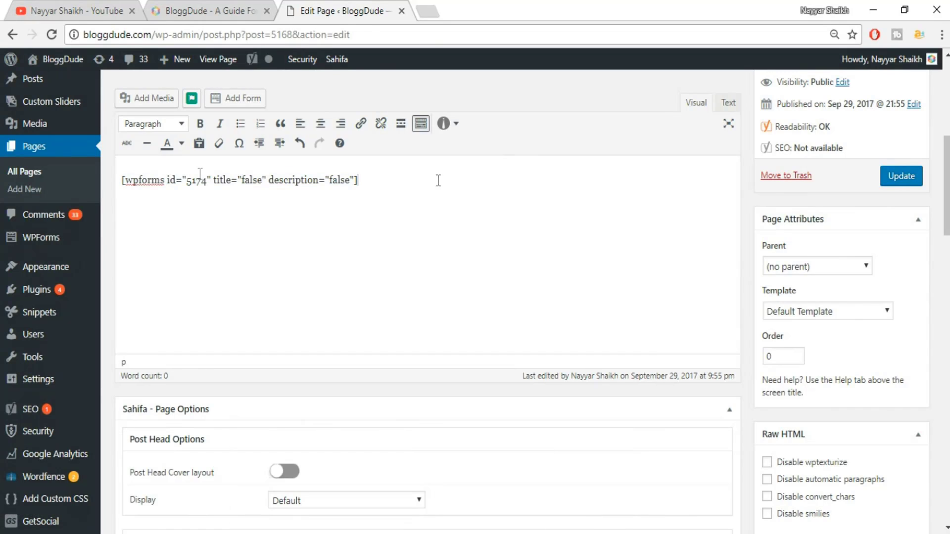
- Replace the pasted shortcode in the Contact Me page's content by inserting the Contact Us form with its form title shown
left_click_drag(438, 180, 125, 182)
key("BackSpace")
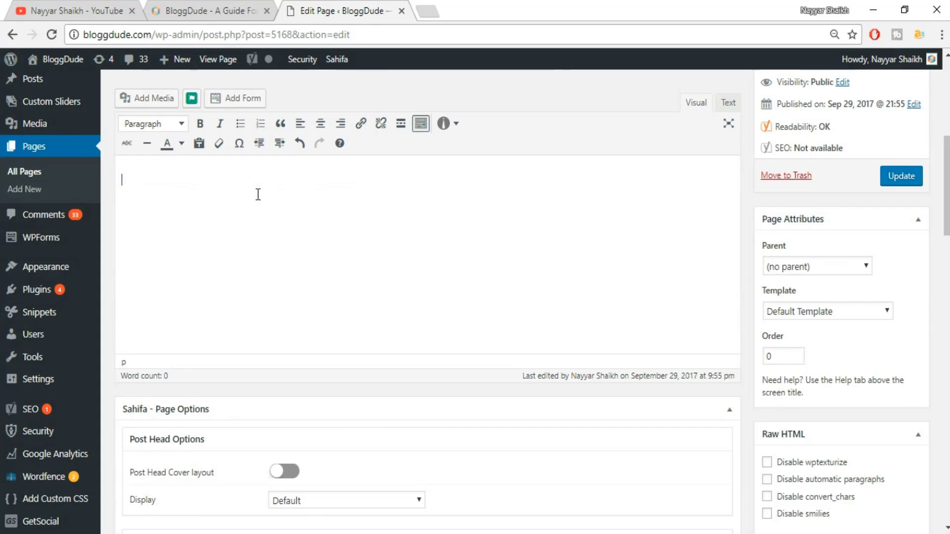
scroll(292, 133, "up", 2)
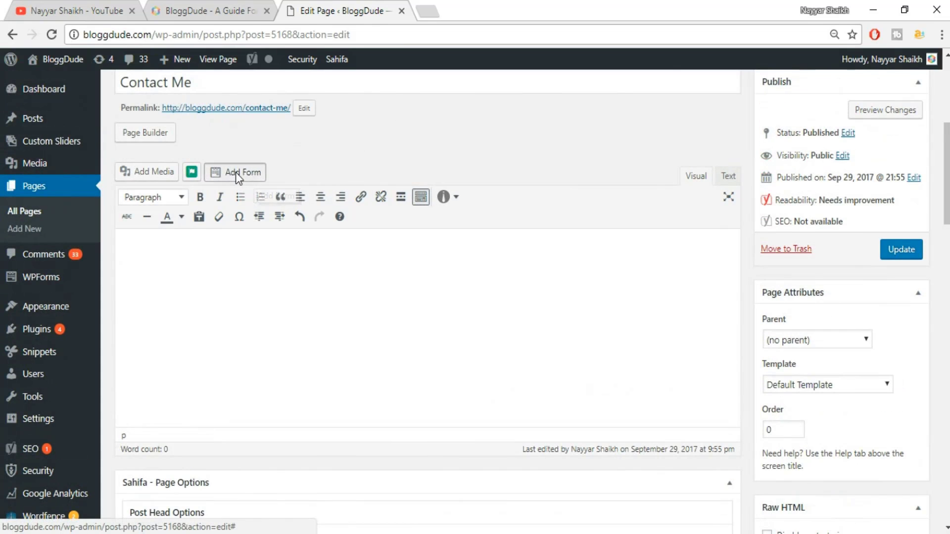
left_click(235, 172)
left_click(360, 279)
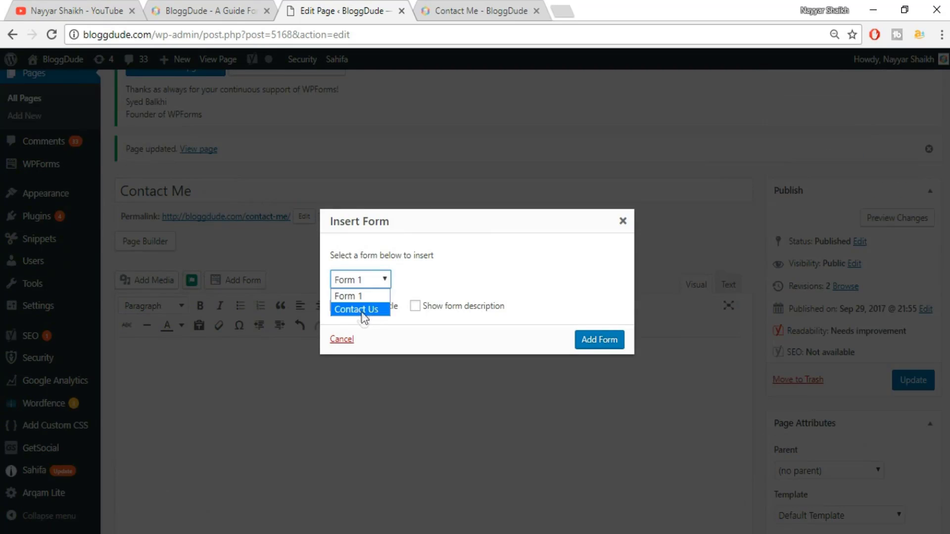
left_click(357, 310)
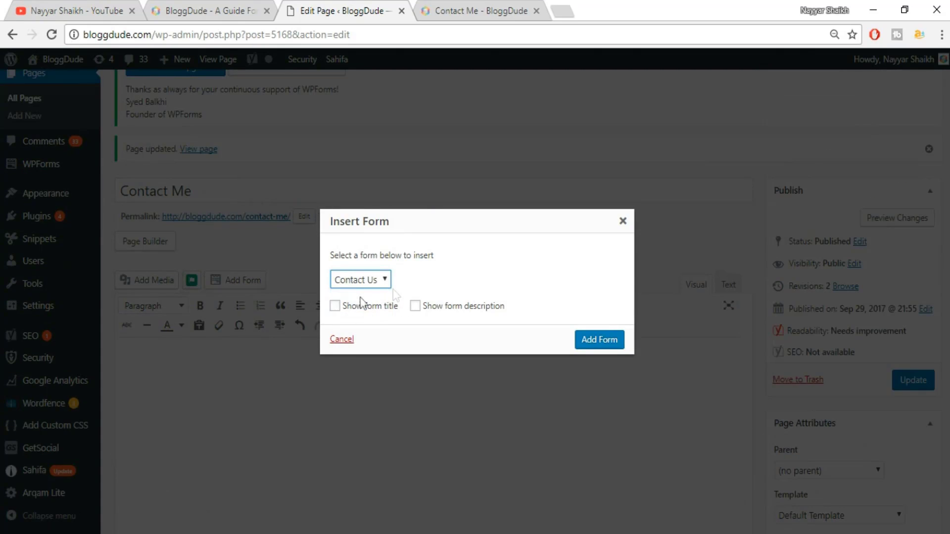
left_click(364, 307)
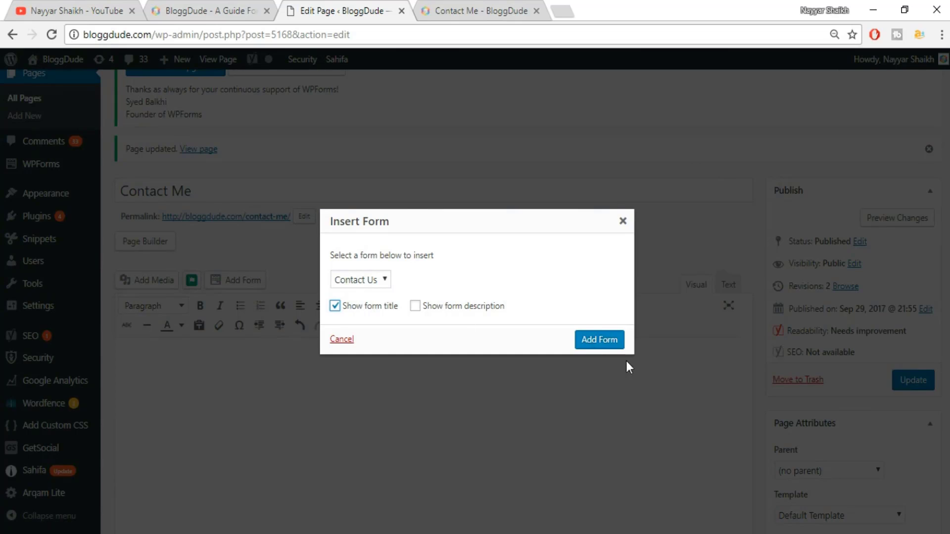
left_click(595, 341)
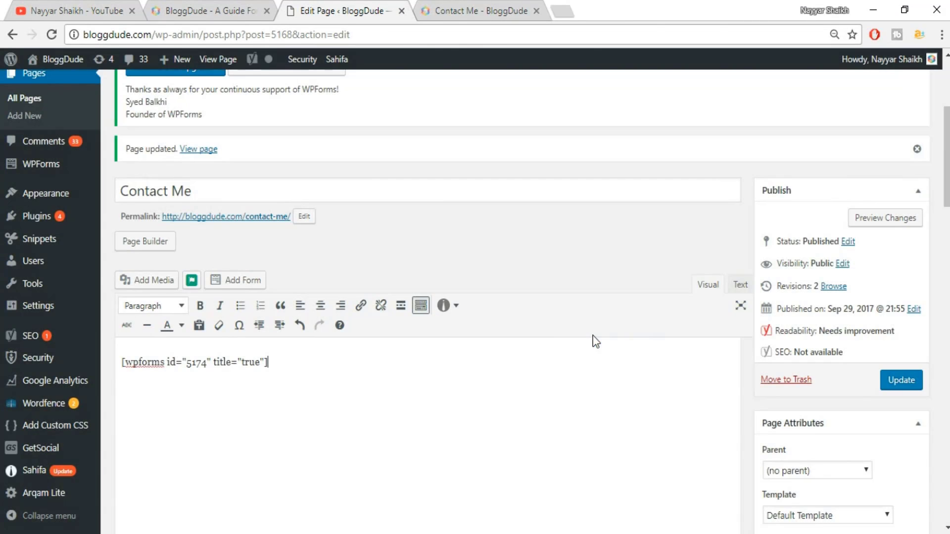
- Update the Contact Me page, close its old view and open the published page in a new browser tab
left_click(906, 381)
left_click(535, 11)
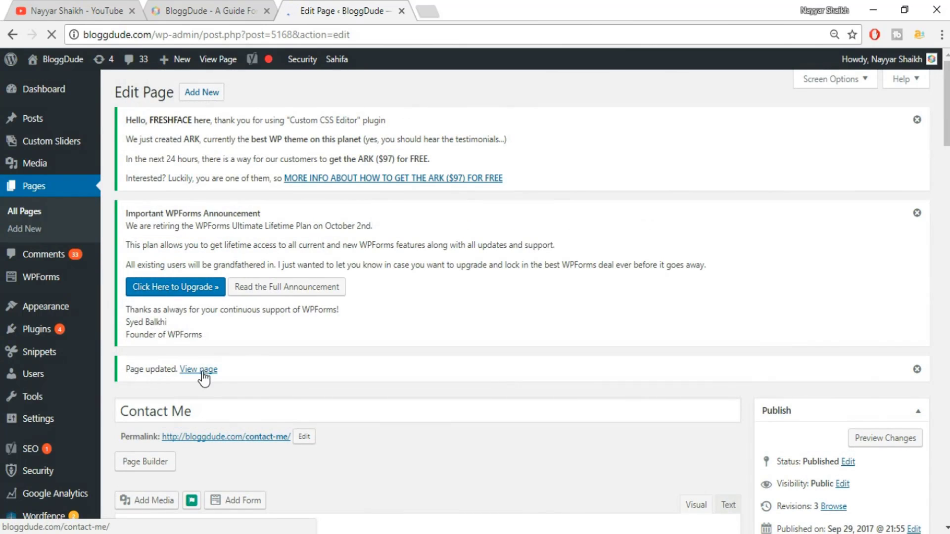
right_click(204, 372)
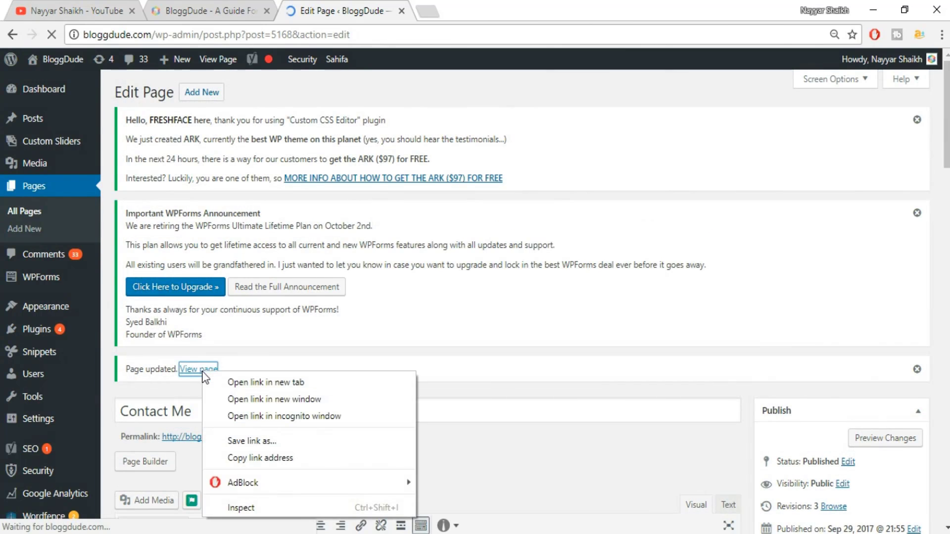
left_click(240, 383)
left_click(421, 9)
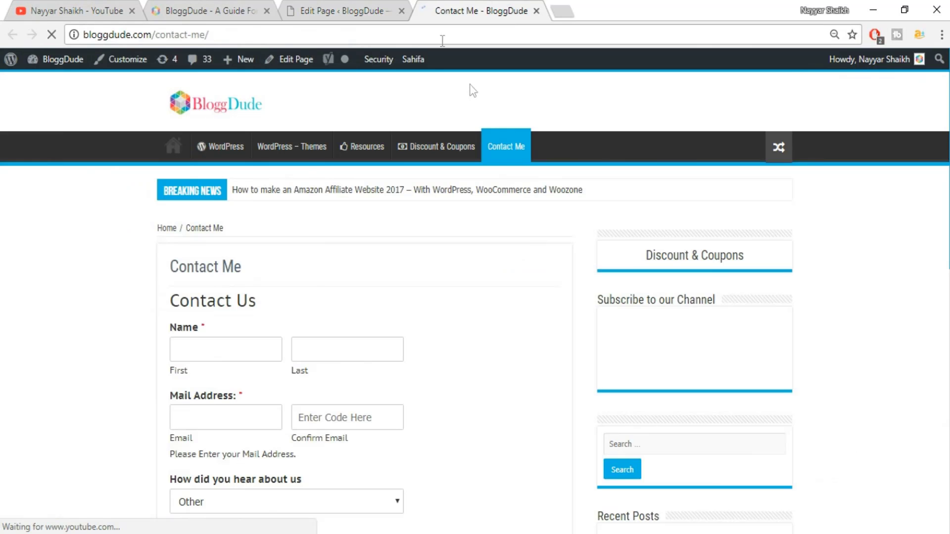
- Try out the published form's name, email and message area, choosing YouTube for "How did you hear about us"
scroll(515, 214, "down", 4)
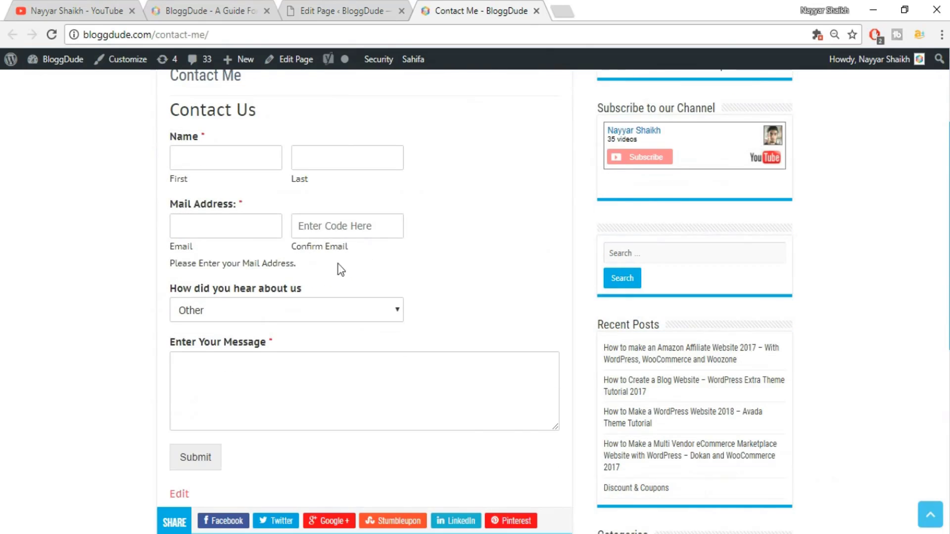
left_click(277, 310)
left_click(280, 343)
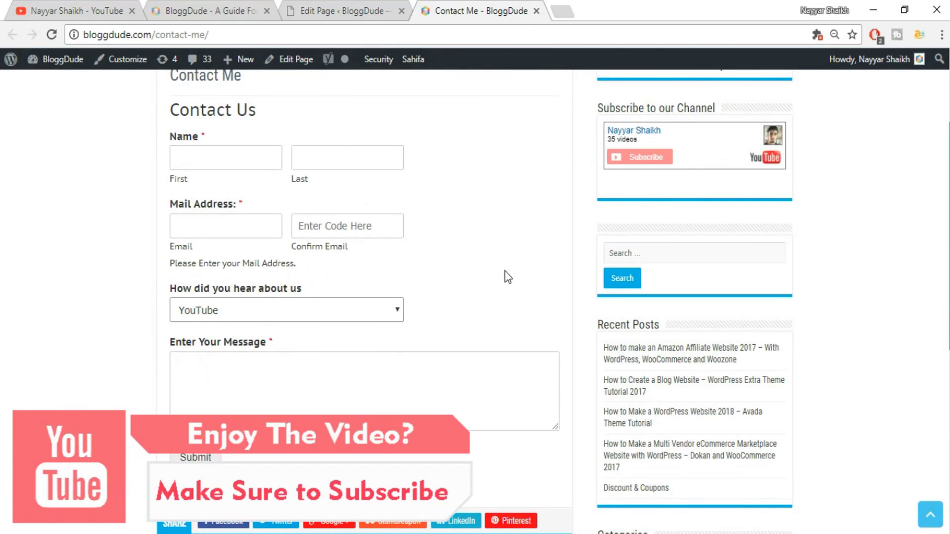
left_click(252, 228)
left_click(363, 228)
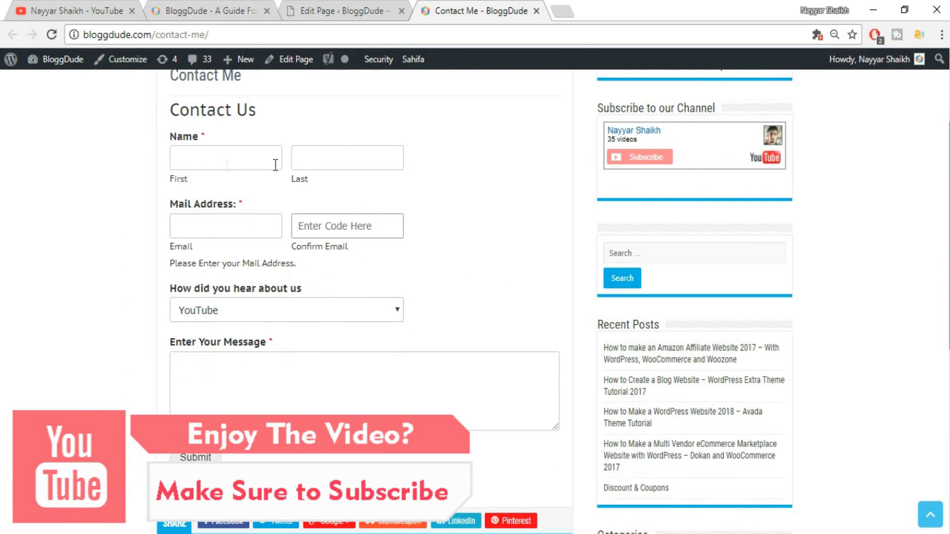
left_click(227, 164)
left_click(314, 161)
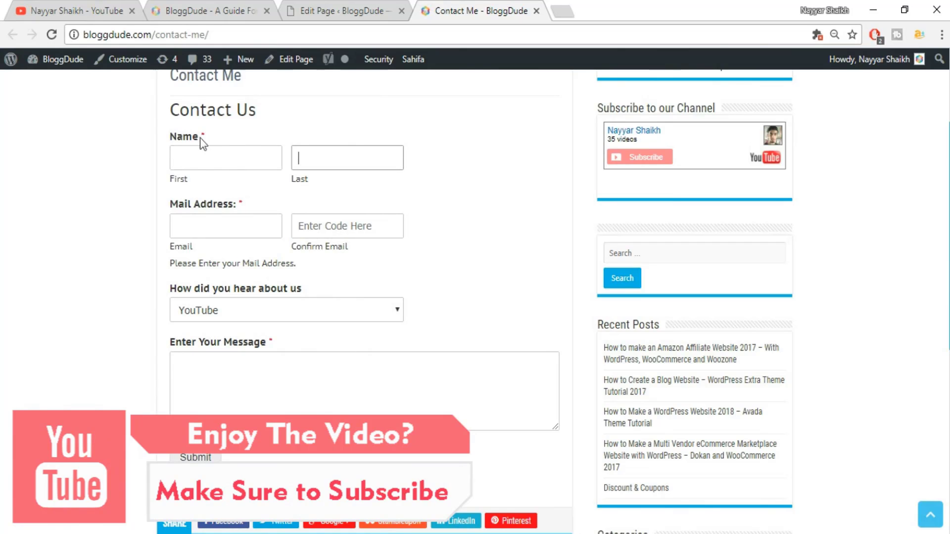
scroll(477, 281, "down", 2)
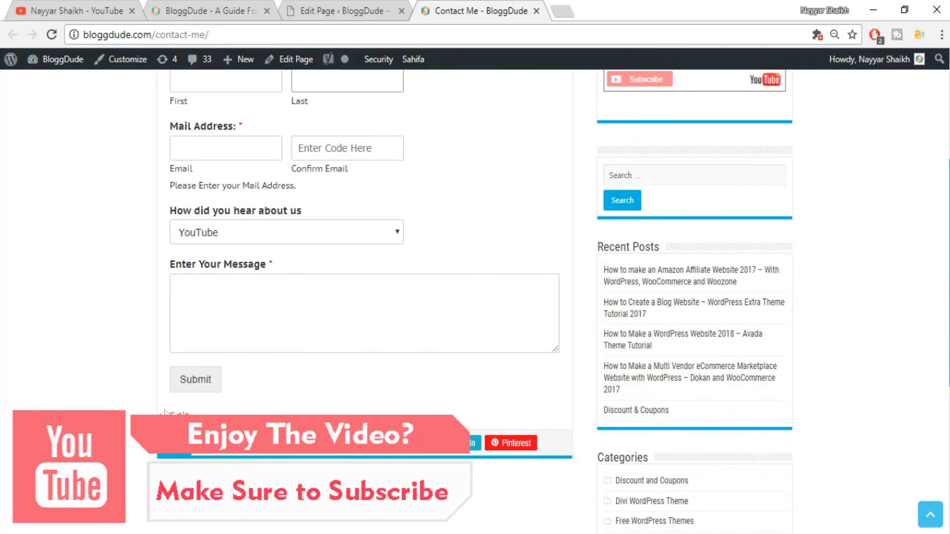
left_click(208, 390)
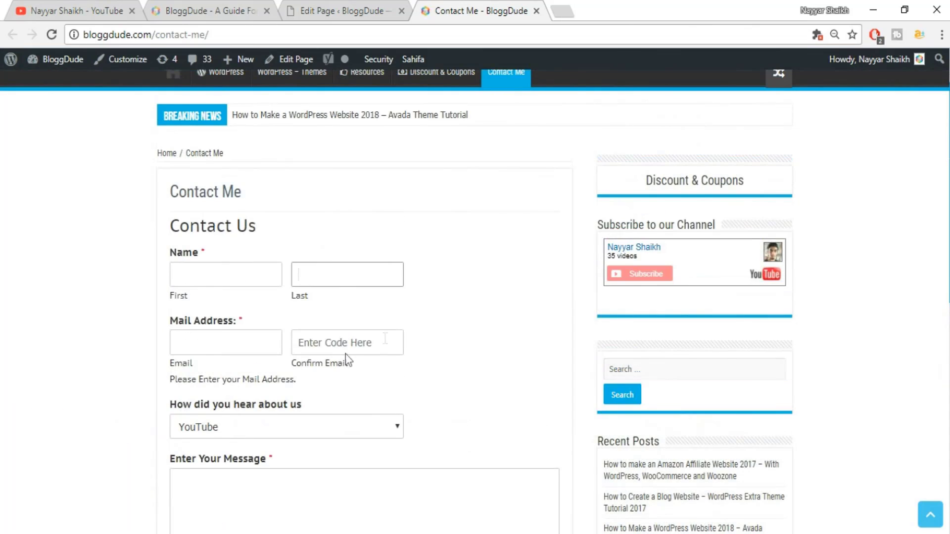
scroll(518, 301, "down", 2)
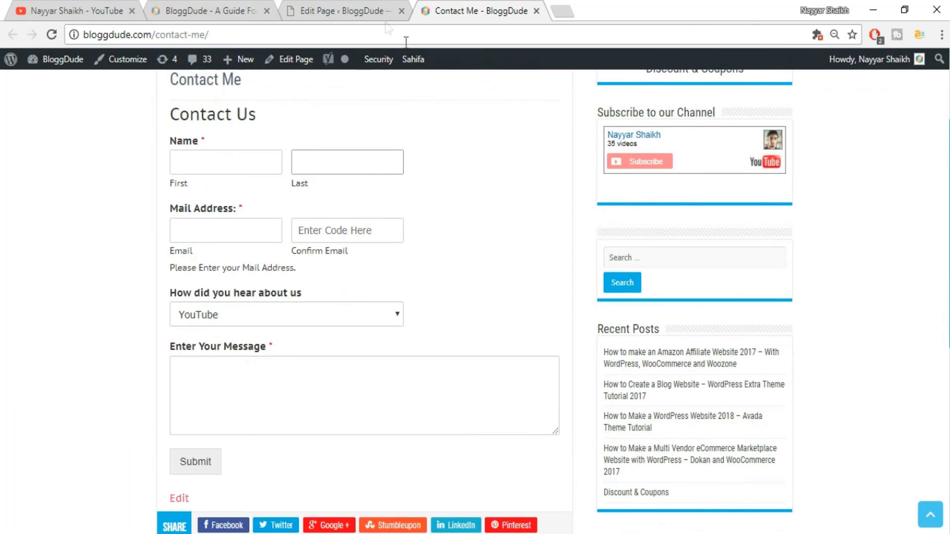
- Open the Contact Us form for editing from the WPForms overview and bring up its general settings
left_click(331, 2)
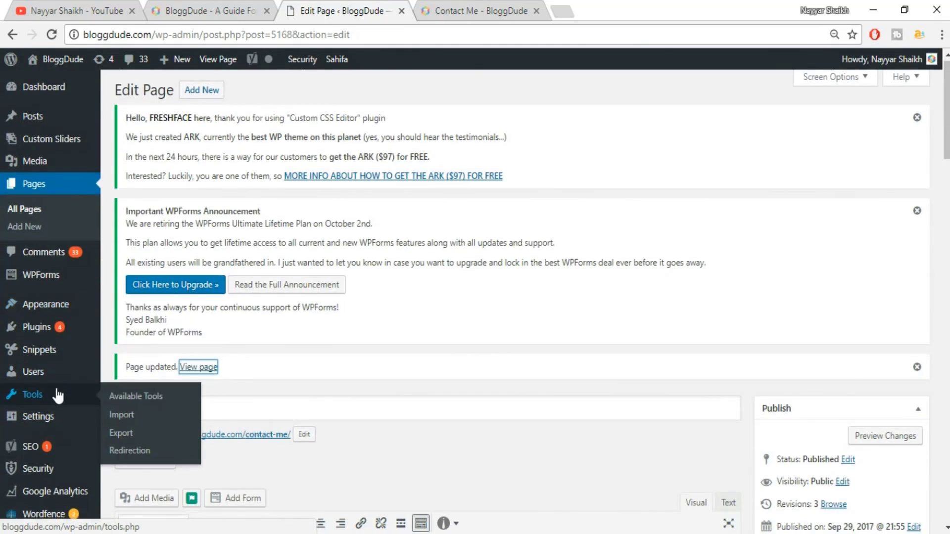
scroll(57, 396, "down", 2)
scroll(58, 396, "down", 3)
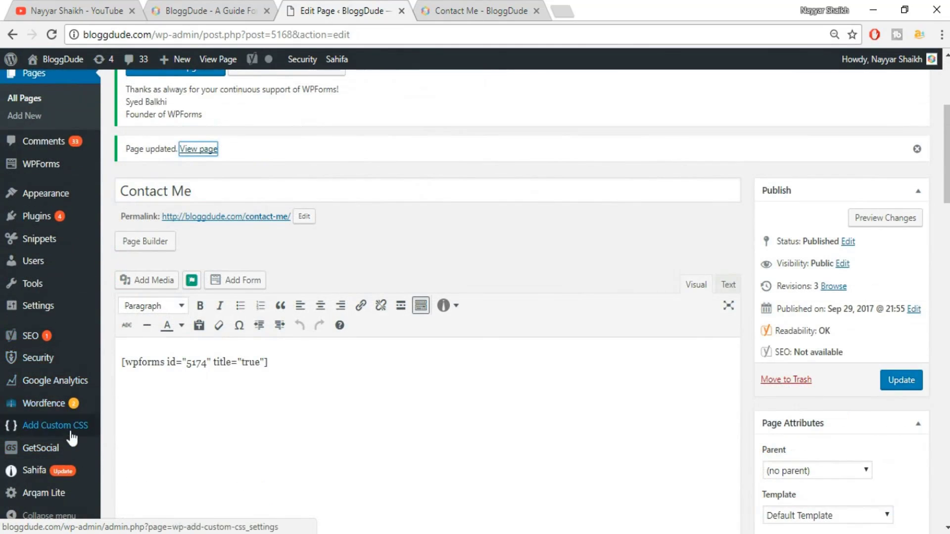
scroll(66, 435, "up", 2)
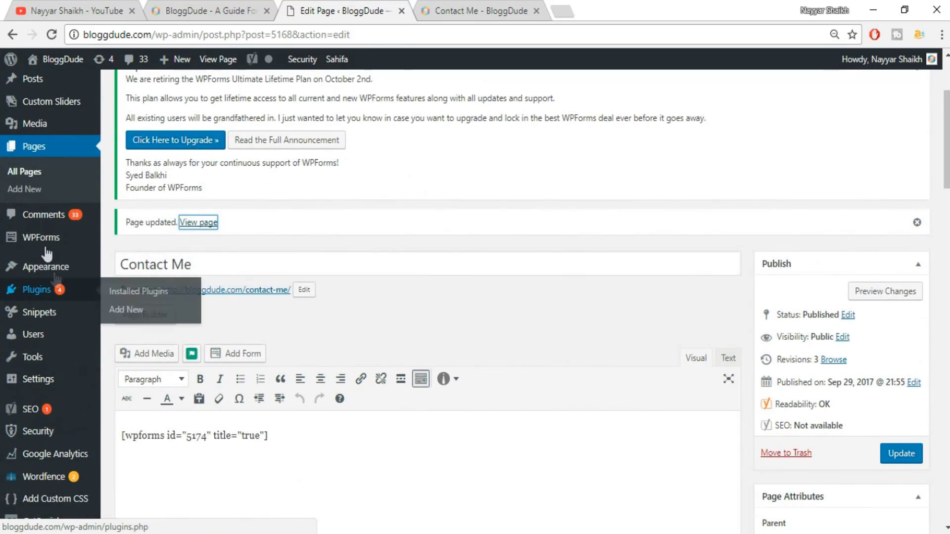
left_click(40, 241)
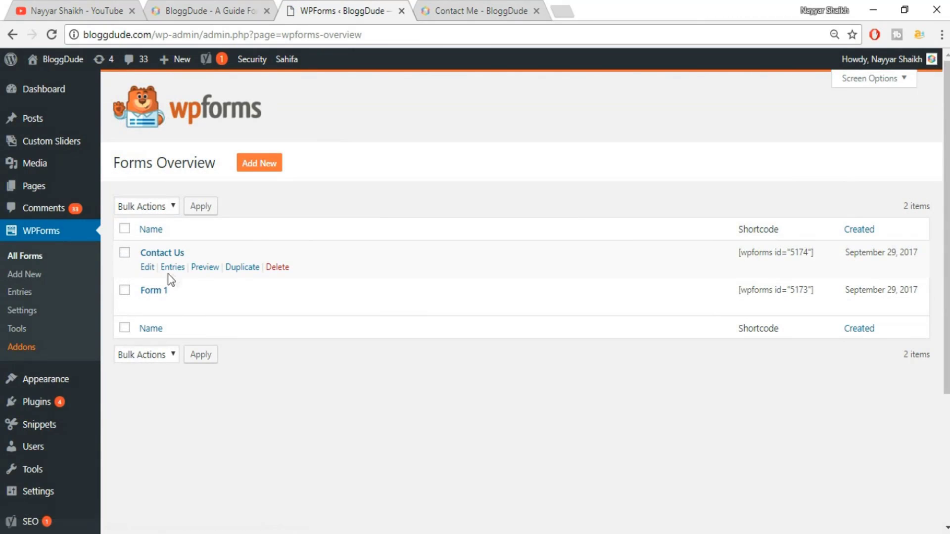
left_click(147, 268)
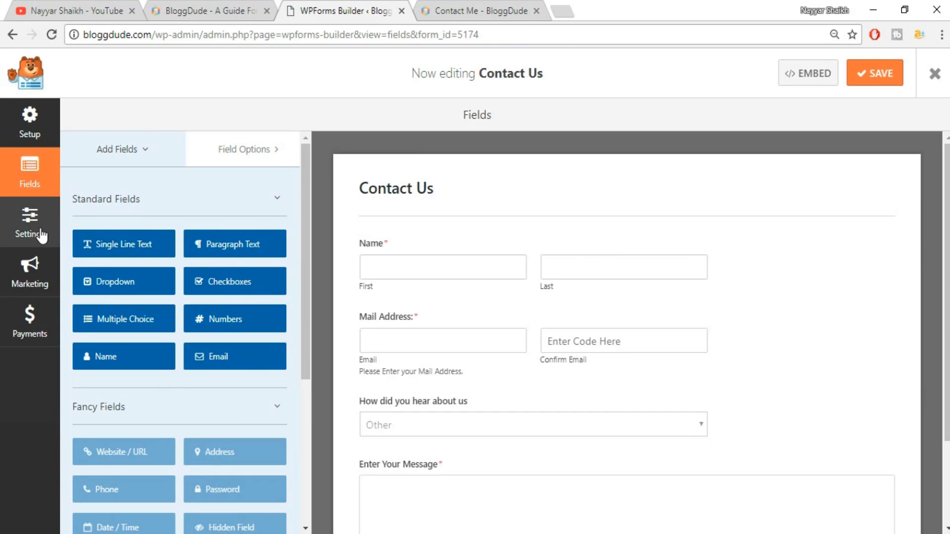
left_click(23, 231)
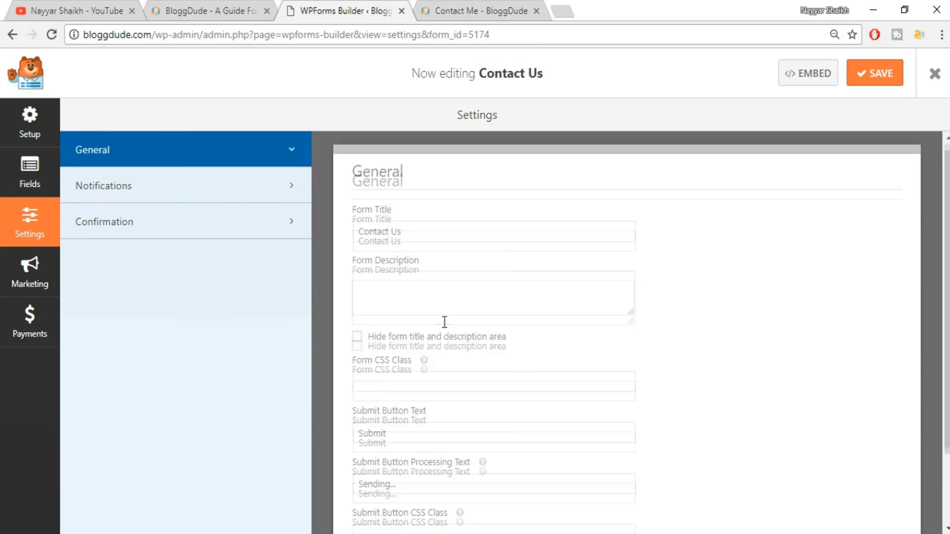
- Set the form's submit button text to "Click Here" and save the form
scroll(461, 431, "down", 2)
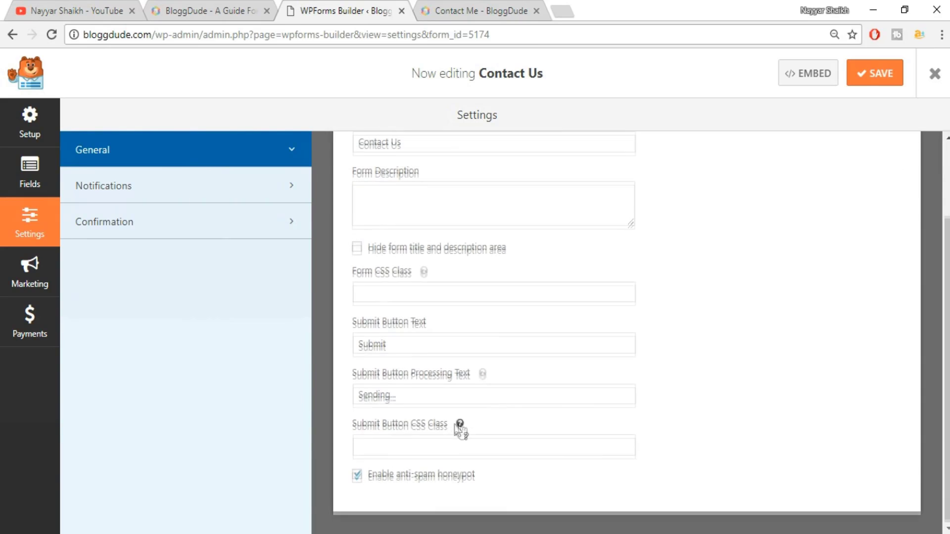
left_click_drag(409, 342, 327, 348)
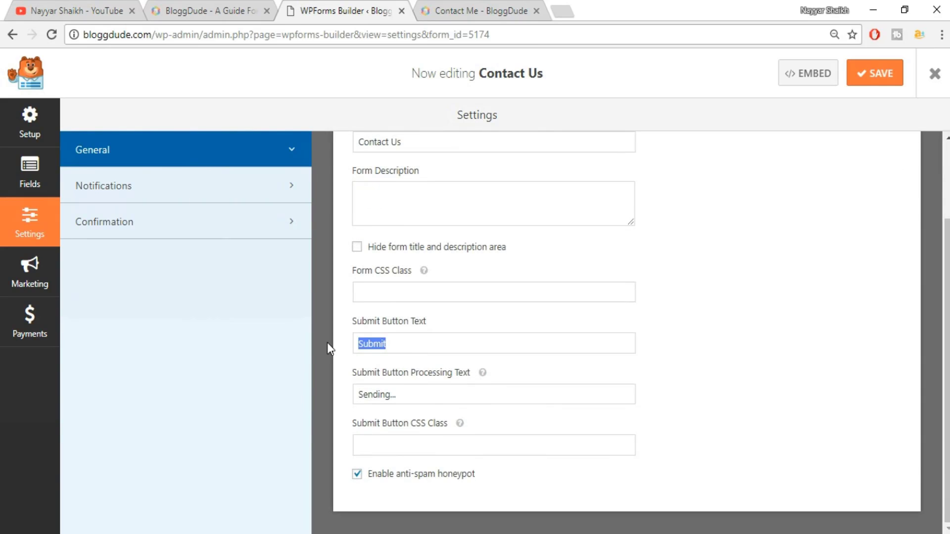
left_click(436, 2)
scroll(329, 397, "down", 2)
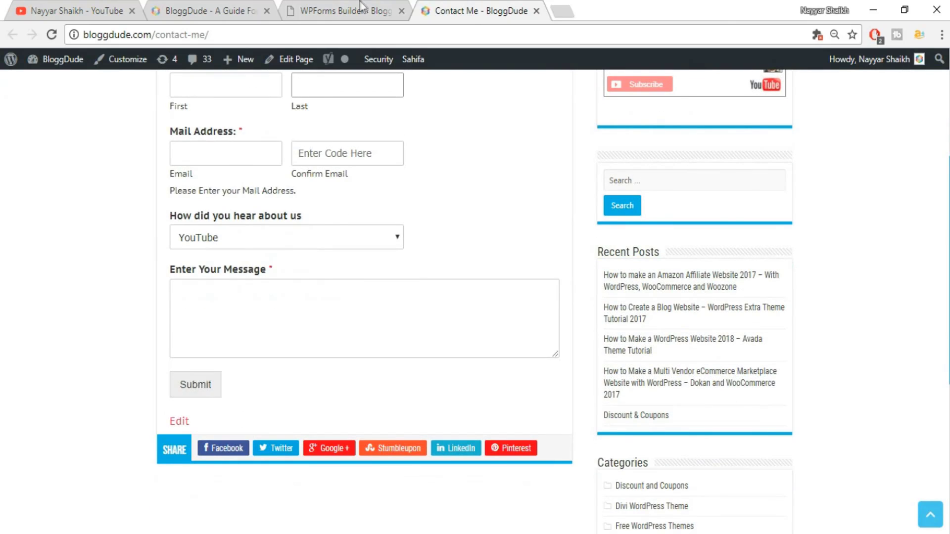
left_click(362, 6)
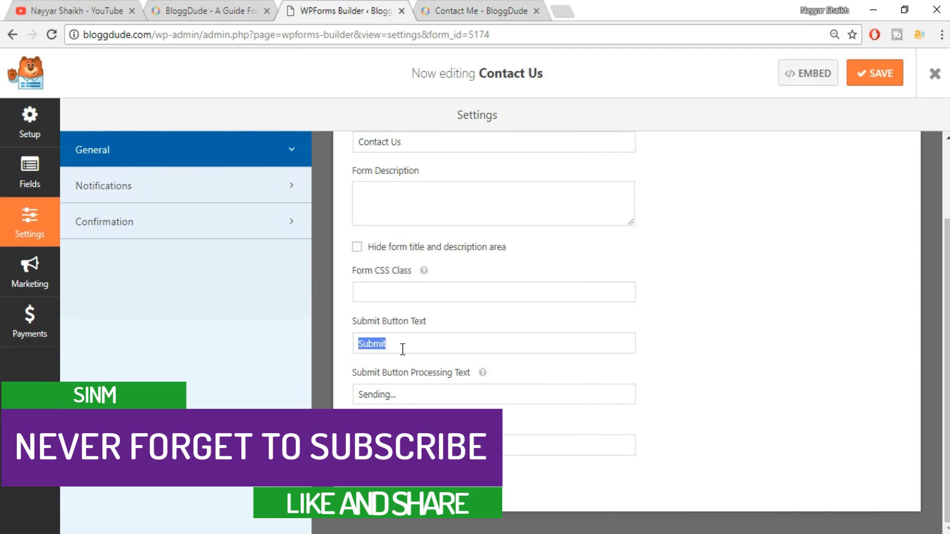
key("BackSpace")
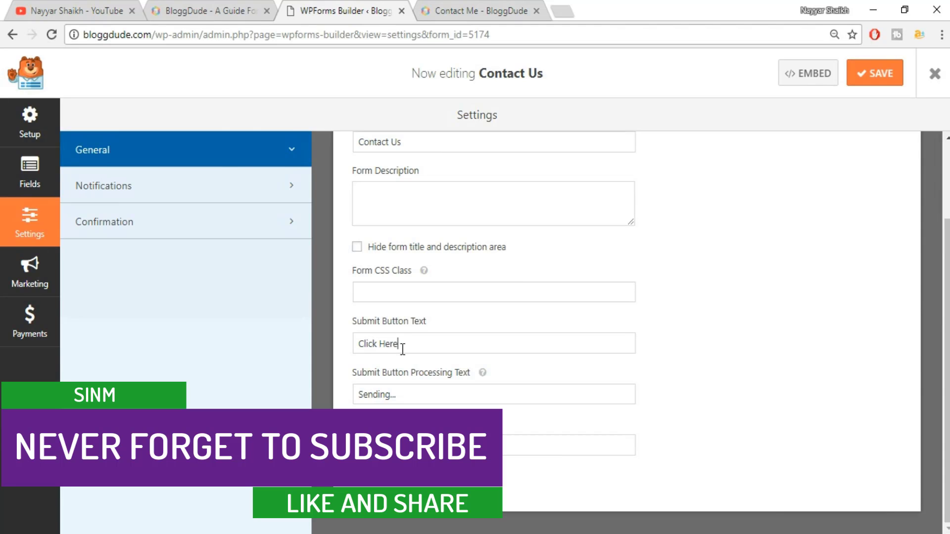
left_click(871, 74)
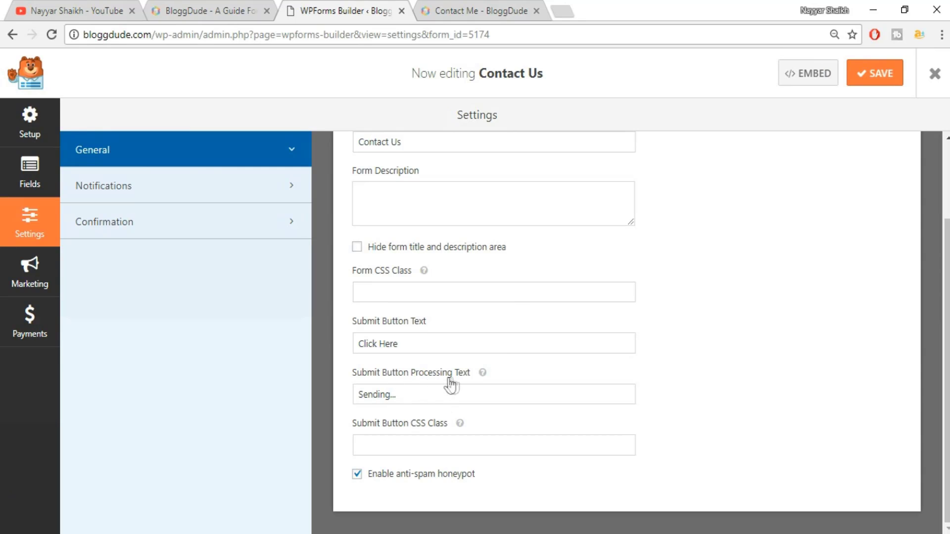
- Compare the submit button on the published Contact Me page with the form's Submit Button Processing Text setting
left_click(428, 7)
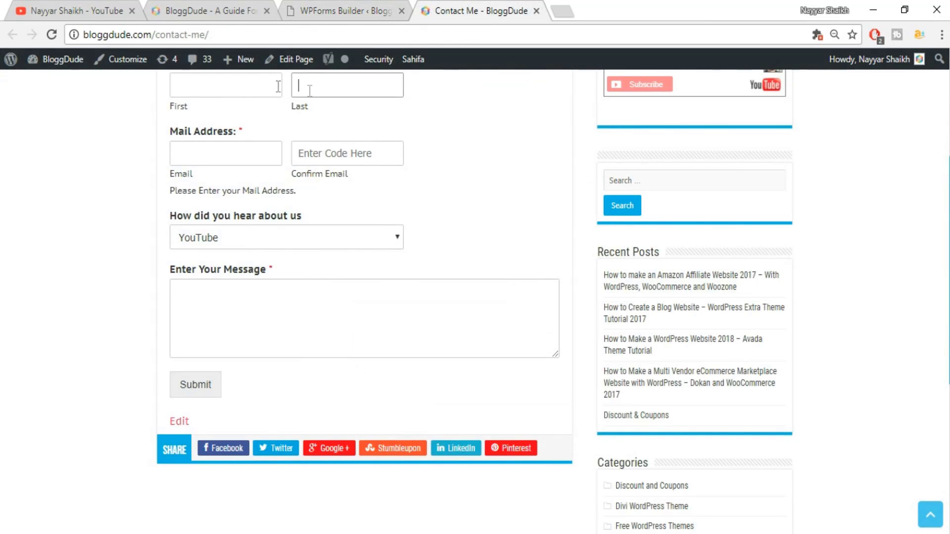
left_click(346, 2)
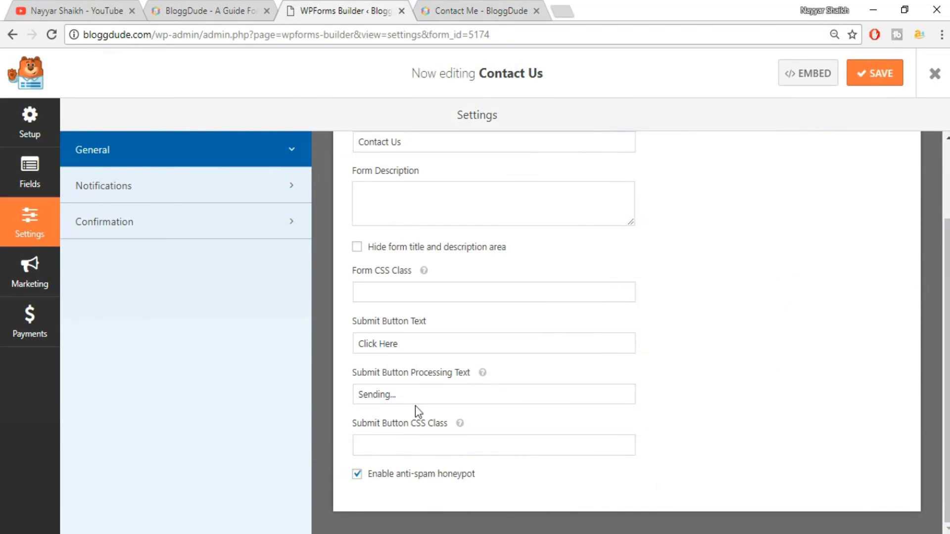
left_click_drag(396, 394, 352, 404)
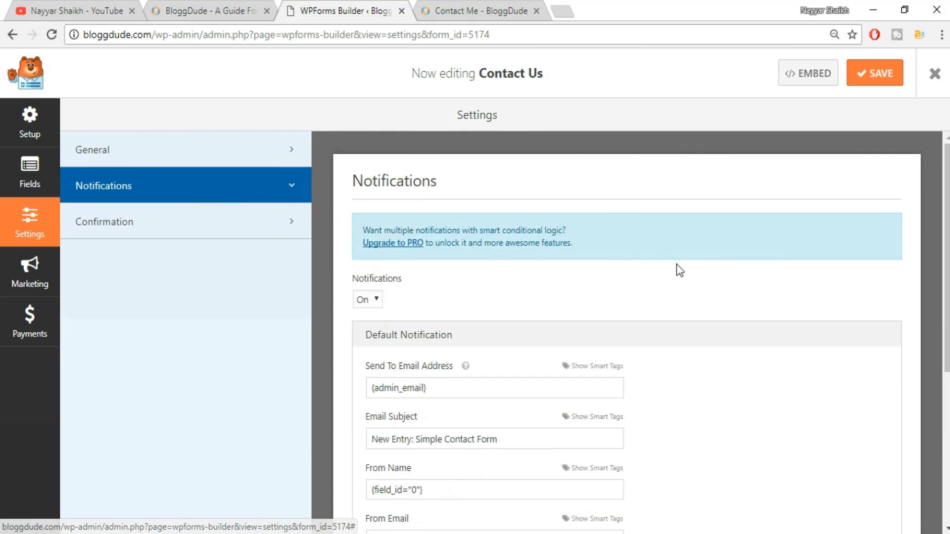
- Review the form's default notification settings, especially Send To Email Address, against the fields on the published Contact Me page
scroll(678, 269, "down", 3)
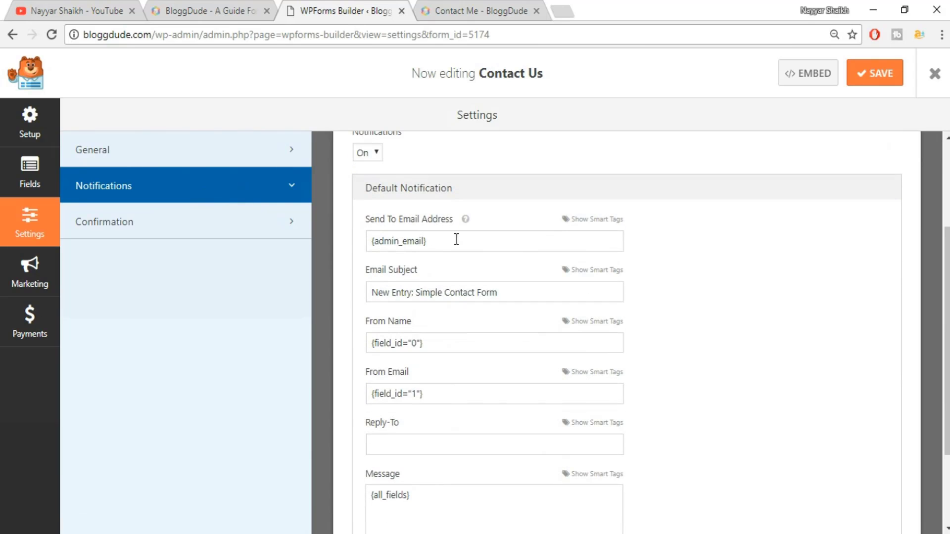
left_click_drag(456, 240, 365, 241)
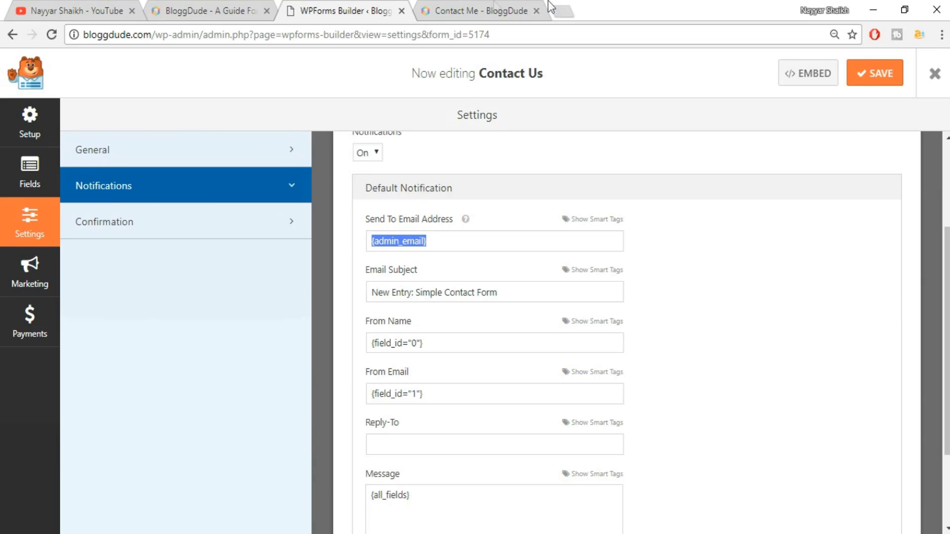
left_click(496, 9)
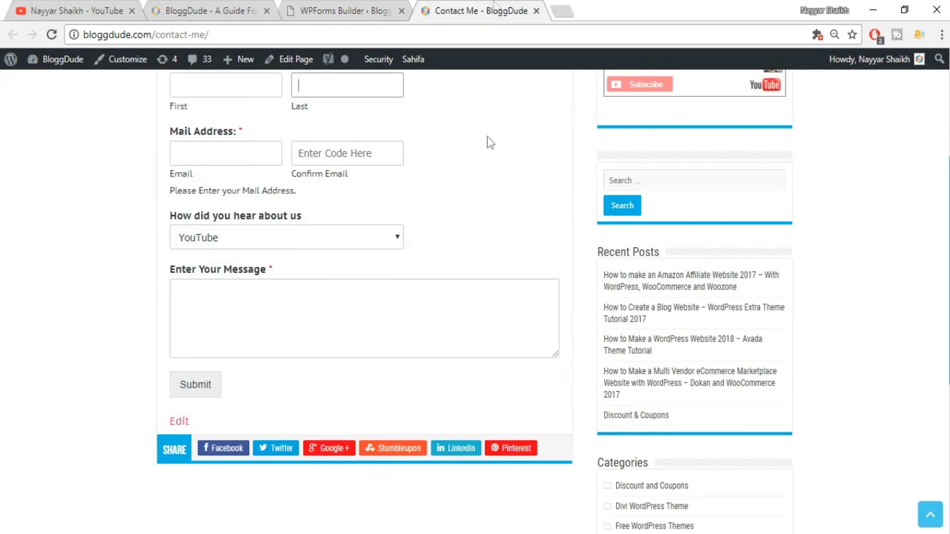
left_click(357, 1)
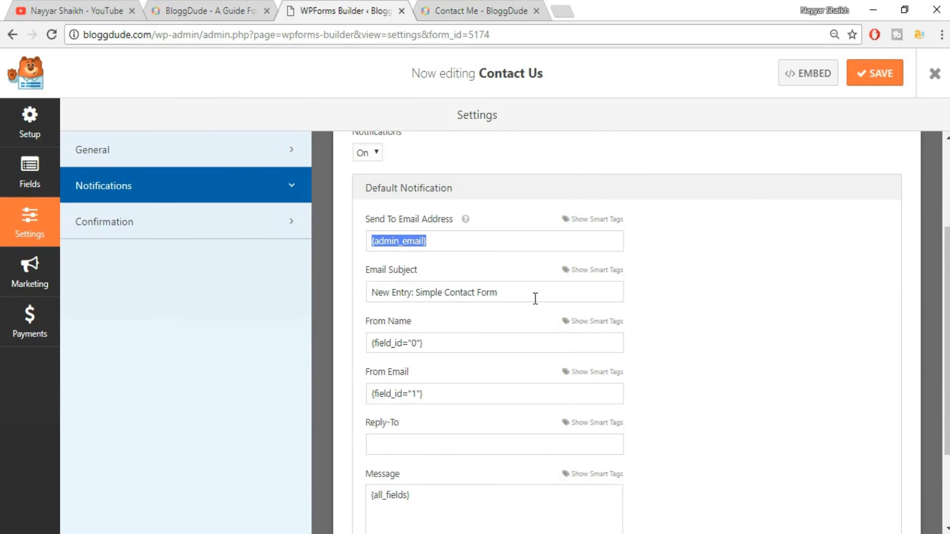
- Review the Email Subject, From Name, From Email, Reply-To and Message fields of the form's default notification
left_click_drag(534, 296, 355, 292)
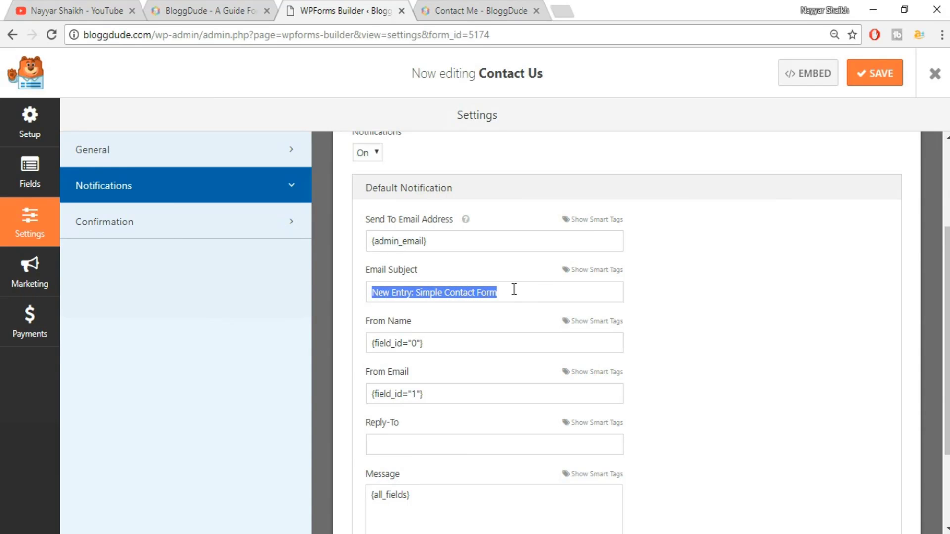
scroll(841, 327, "down", 2)
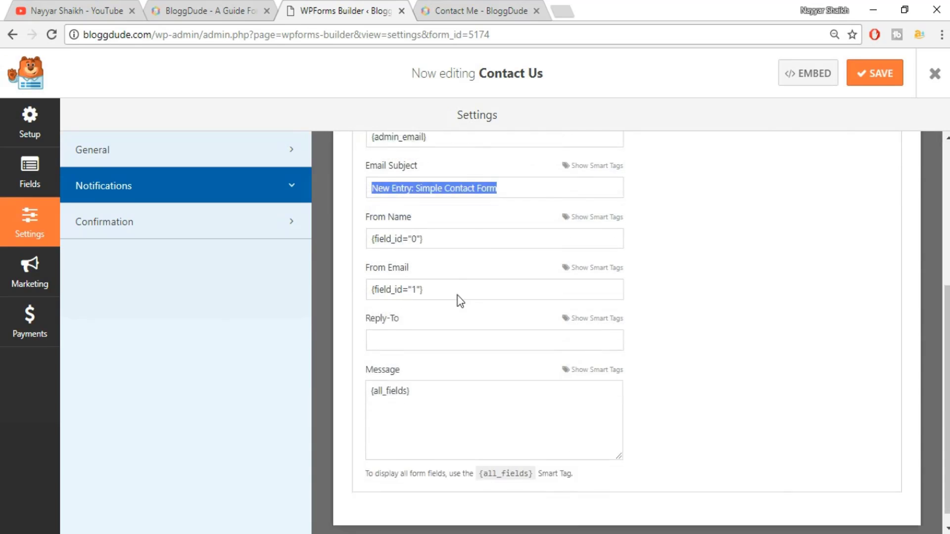
left_click_drag(460, 224, 340, 222)
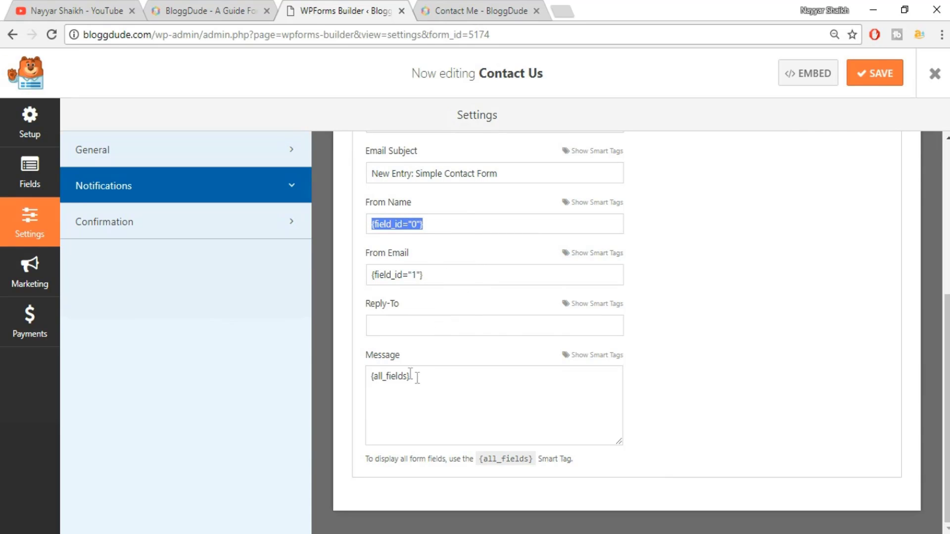
left_click_drag(413, 380, 354, 379)
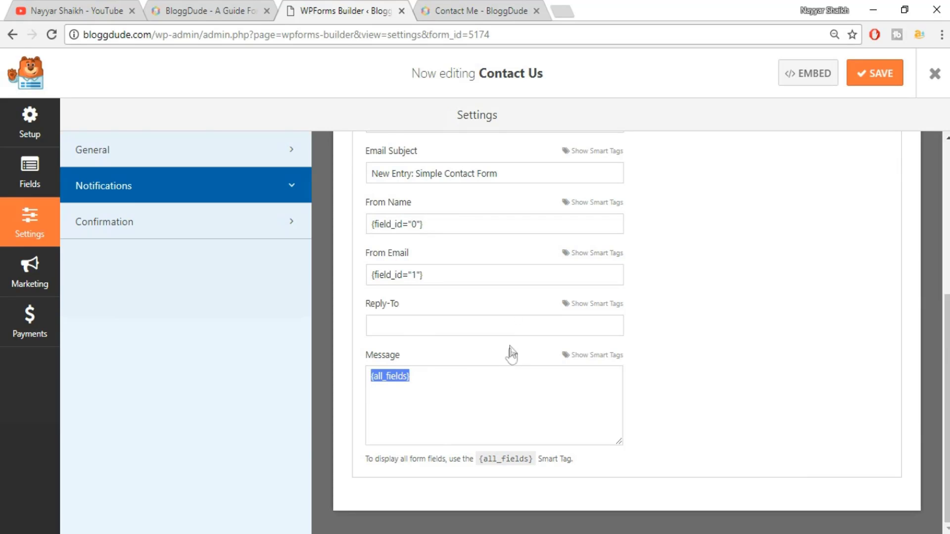
scroll(452, 356, "up", 5)
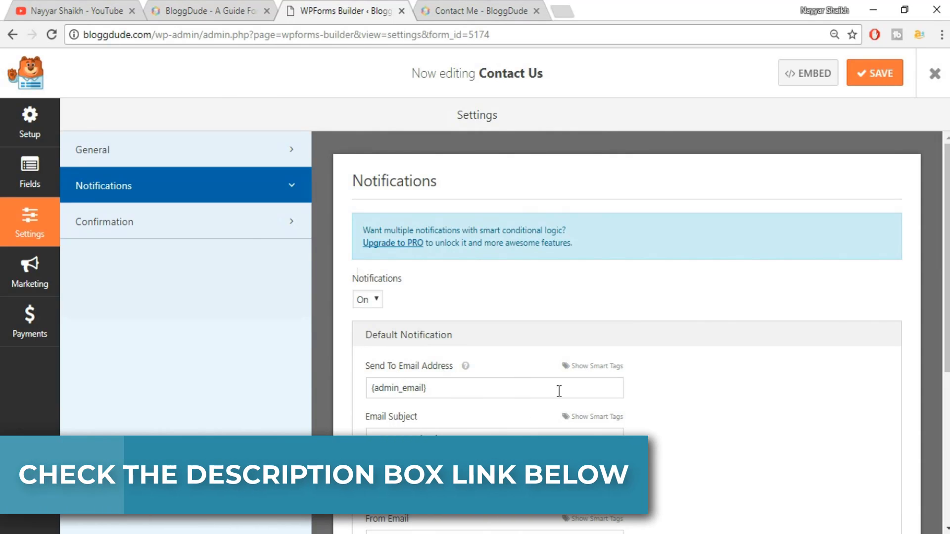
scroll(476, 396, "down", 3)
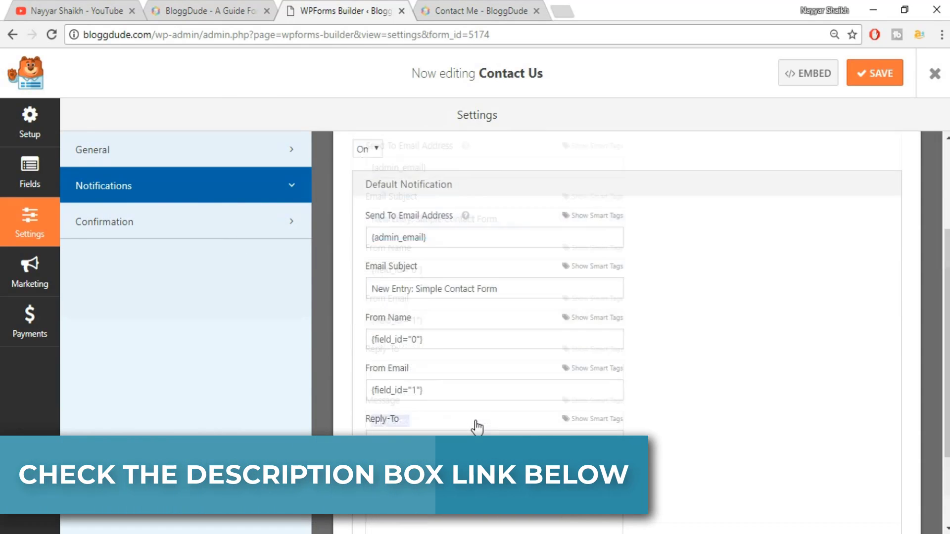
scroll(172, 312, "up", 1)
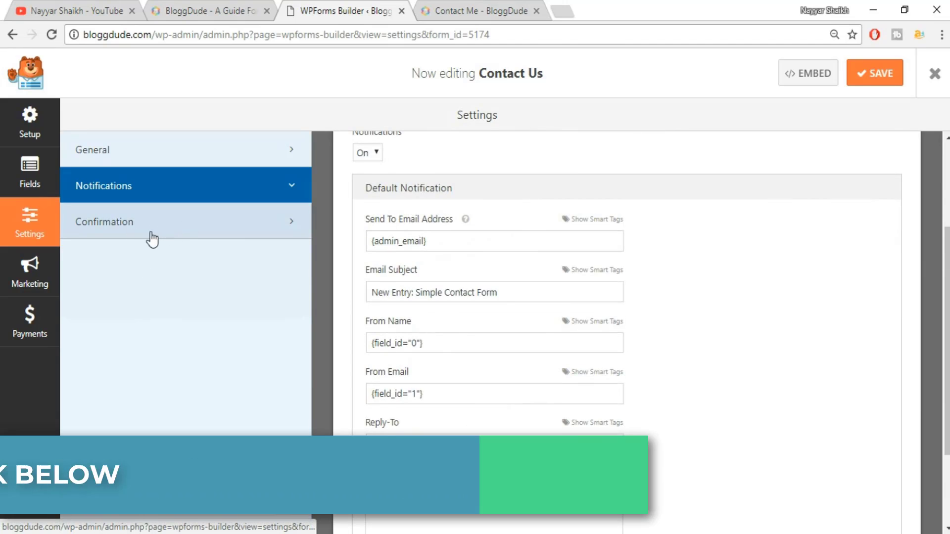
- Try the Show Page and Go to URL (Redirect) confirmation types for the Contact Us form and check the published page's submit button
left_click(148, 237)
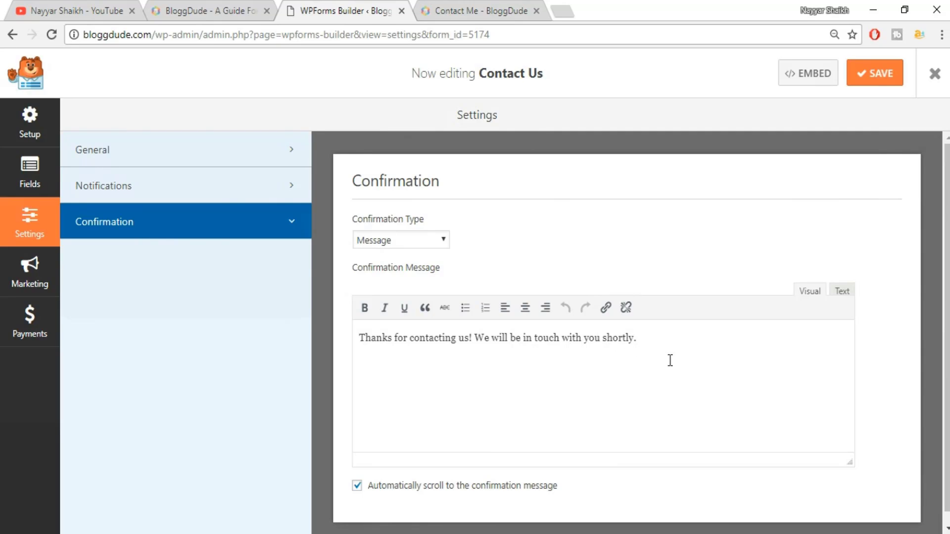
left_click(396, 239)
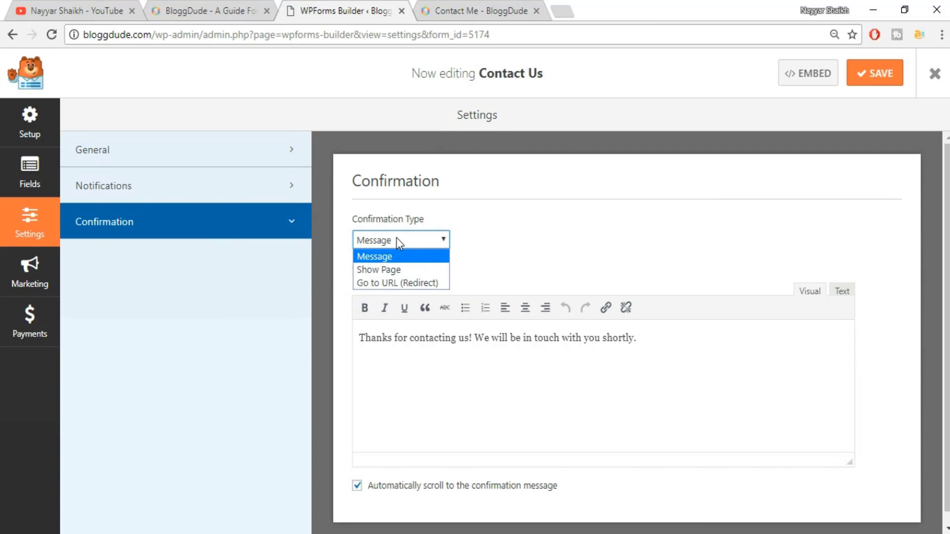
left_click(383, 269)
left_click(408, 291)
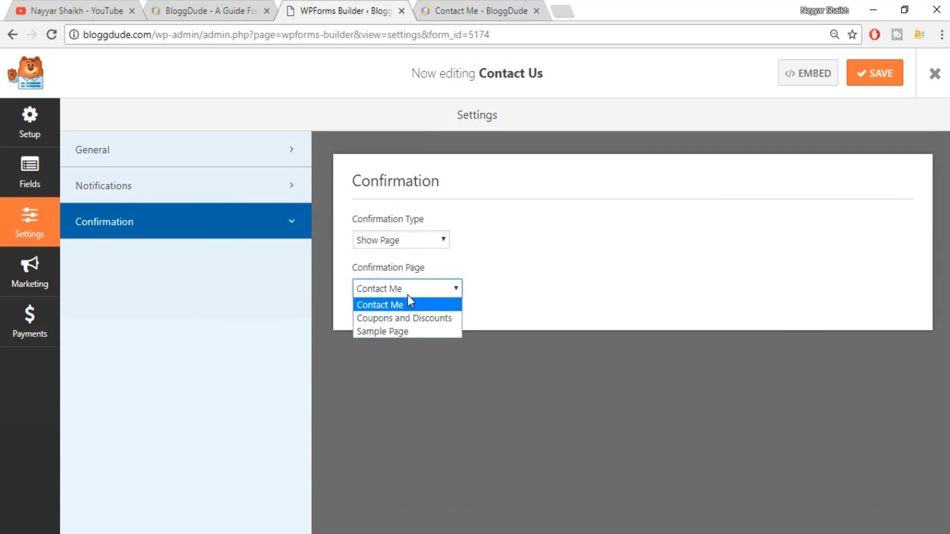
left_click(390, 240)
left_click(391, 239)
left_click(395, 241)
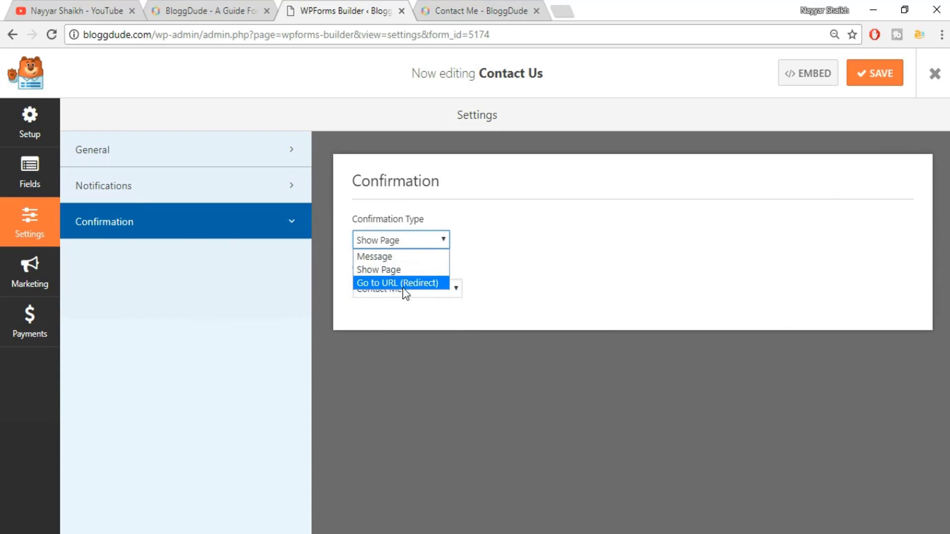
left_click(404, 284)
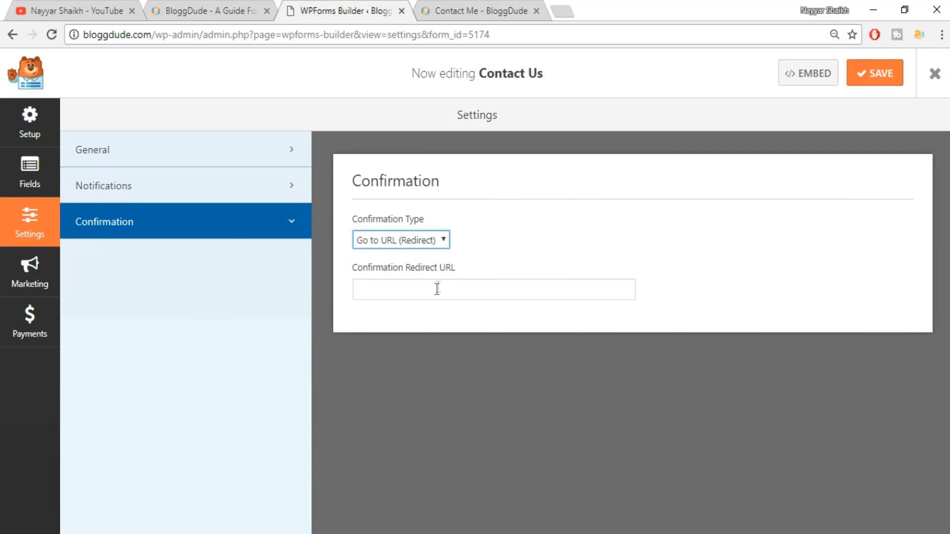
left_click(474, 10)
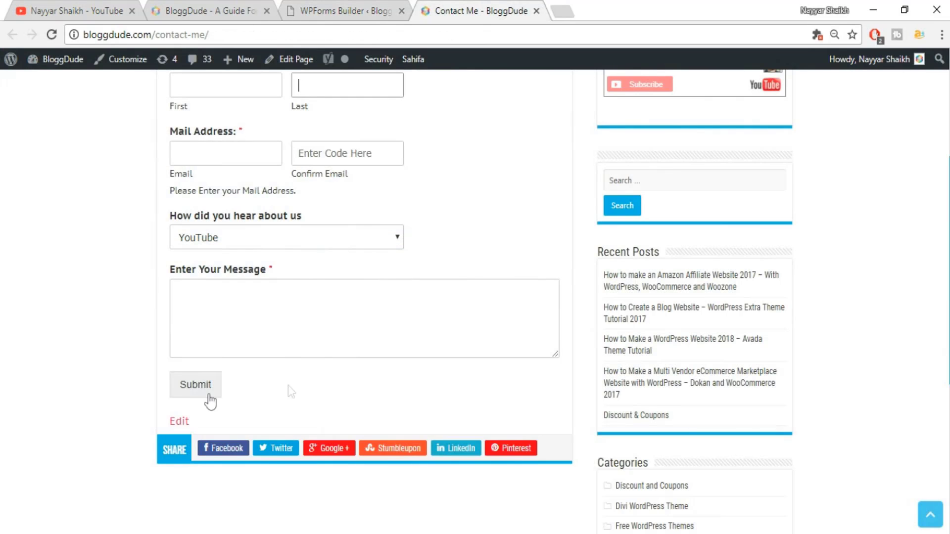
left_click(361, 7)
- Set the form's confirmation type to Message and save the form
left_click(401, 240)
left_click(394, 255)
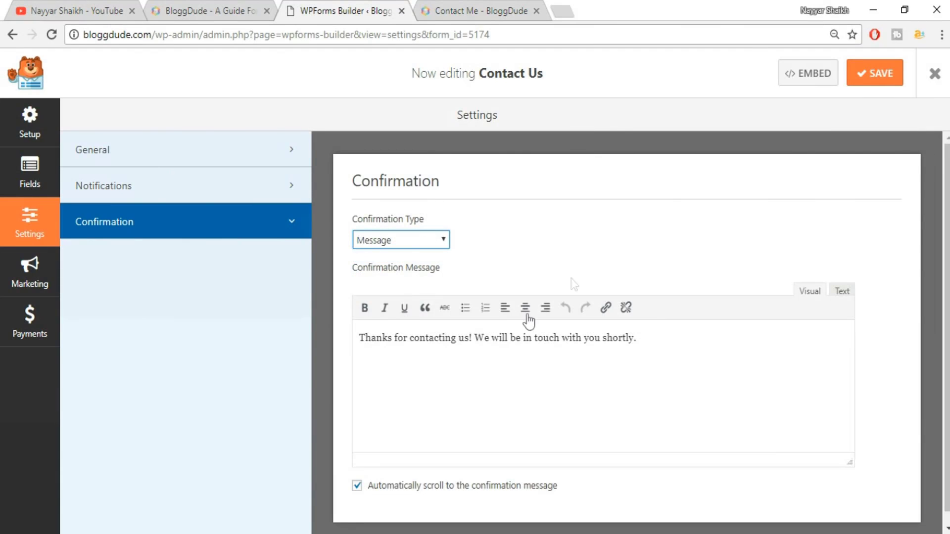
left_click(882, 85)
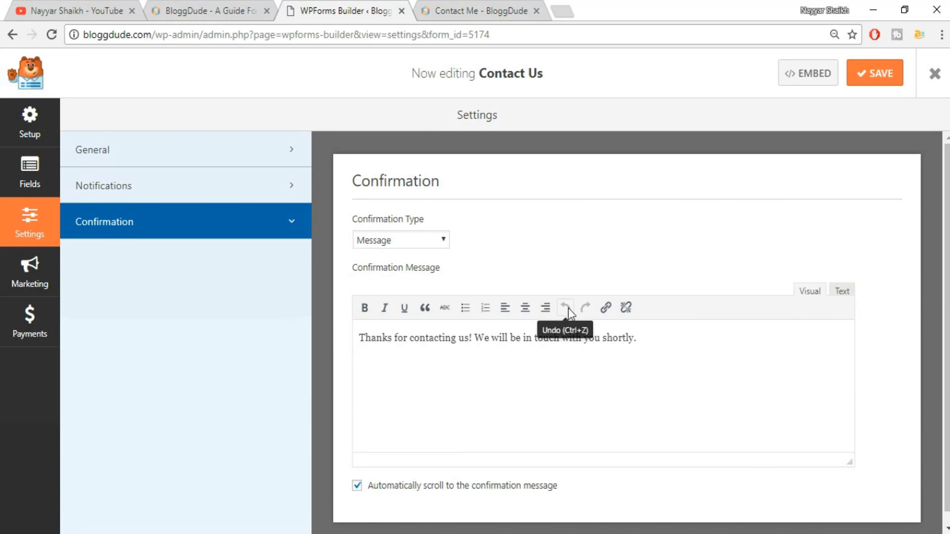
- Examine the form on the published Contact Me page alongside the form's confirmation settings
left_click(500, 10)
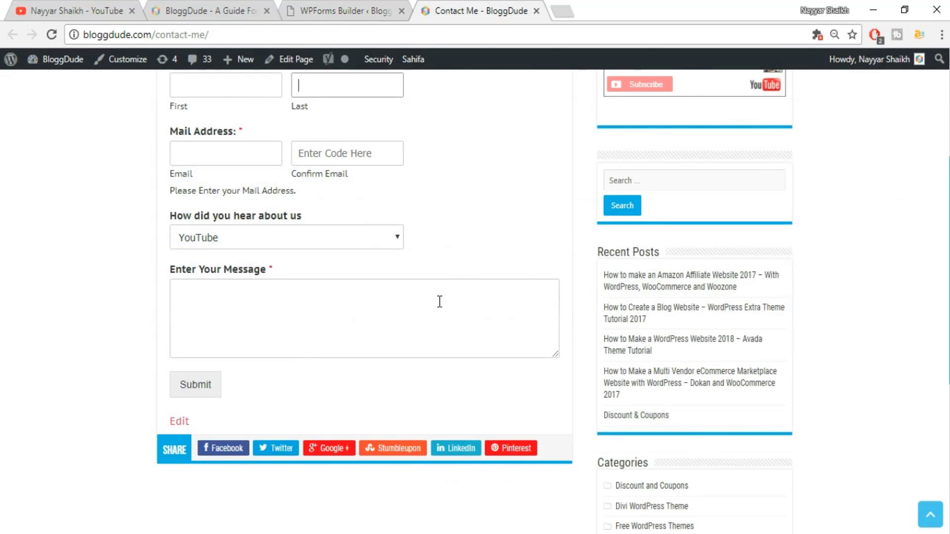
scroll(439, 316, "up", 5)
scroll(435, 322, "down", 4)
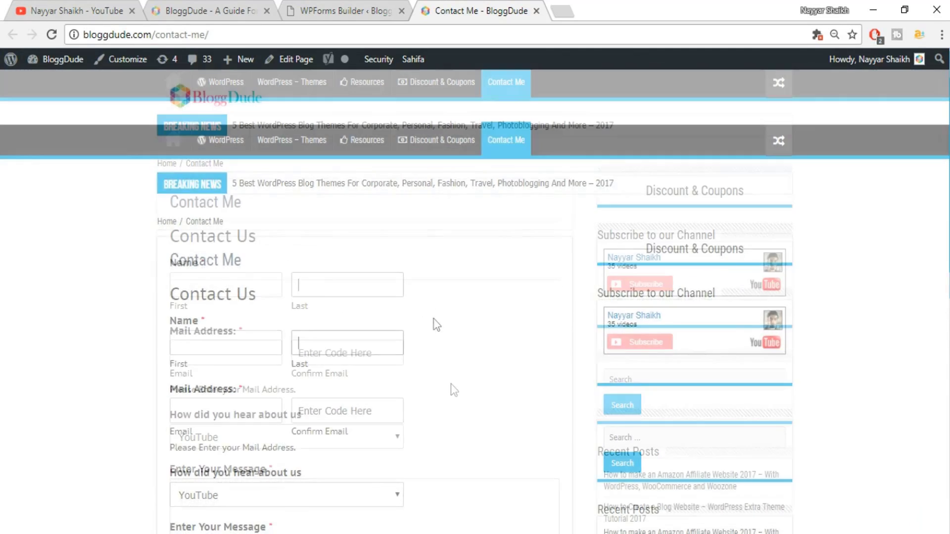
left_click(343, 2)
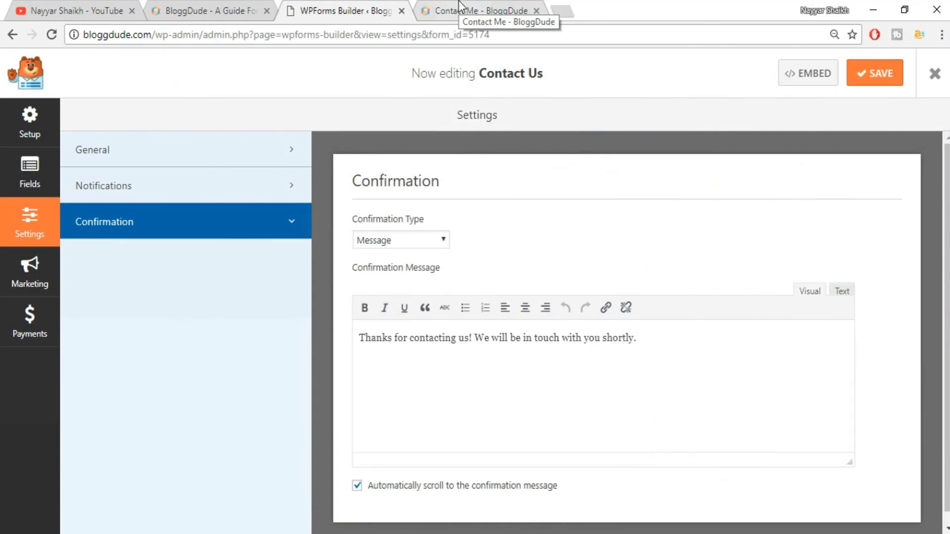
left_click(460, 6)
left_click(352, 2)
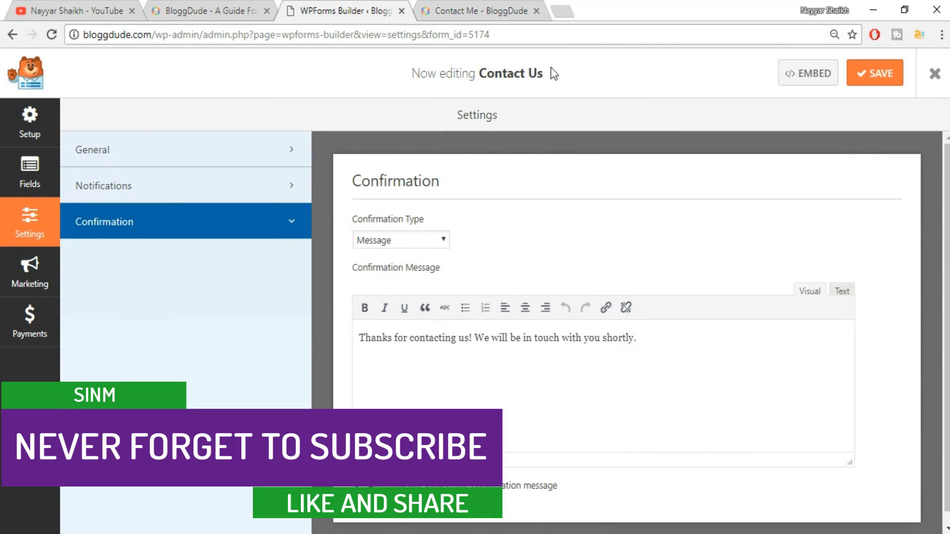
left_click(485, 6)
scroll(678, 302, "up", 3)
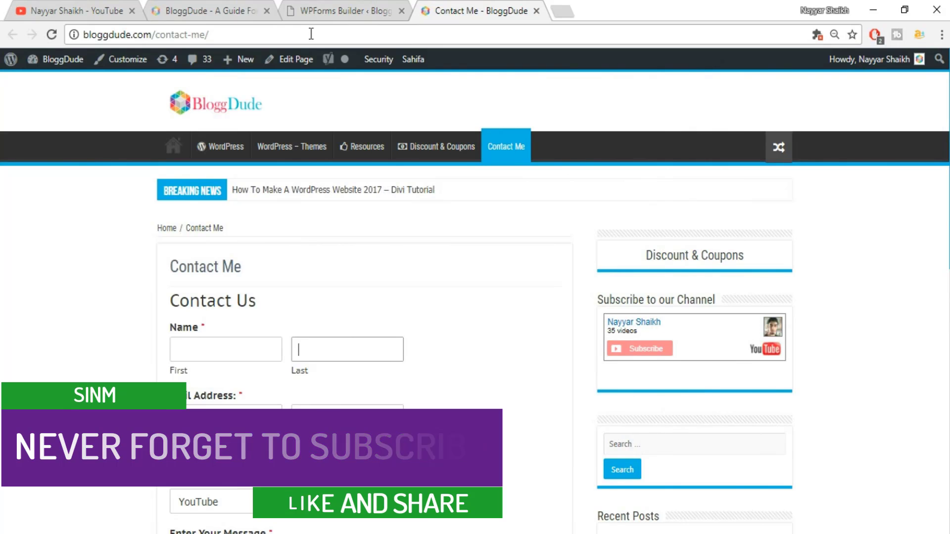
- Leave the WPForms builder and open the site's widget management page
left_click(299, 6)
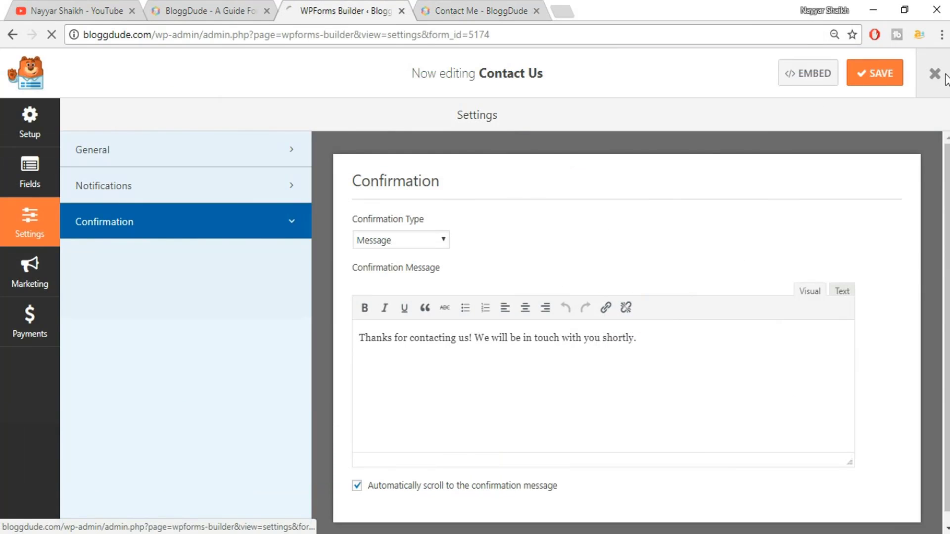
mouse_move(49, 388)
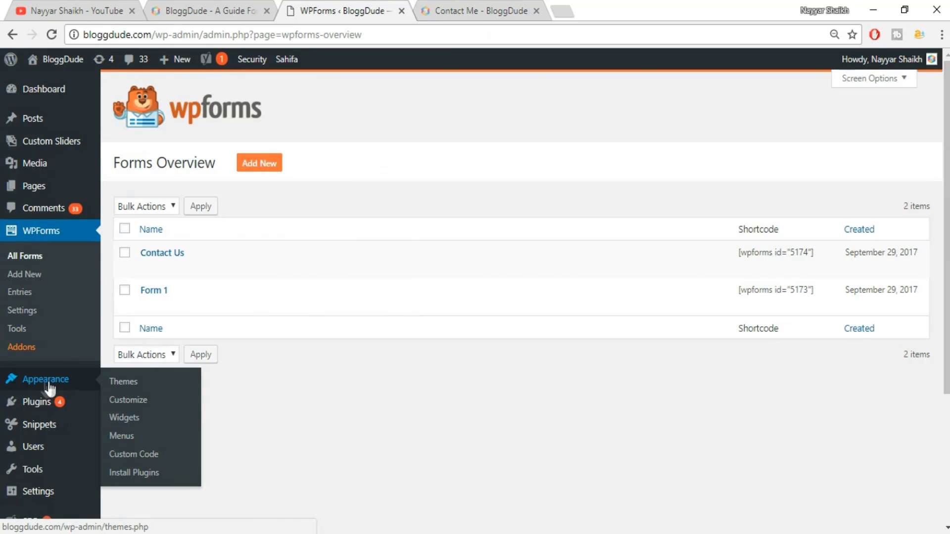
left_click(132, 426)
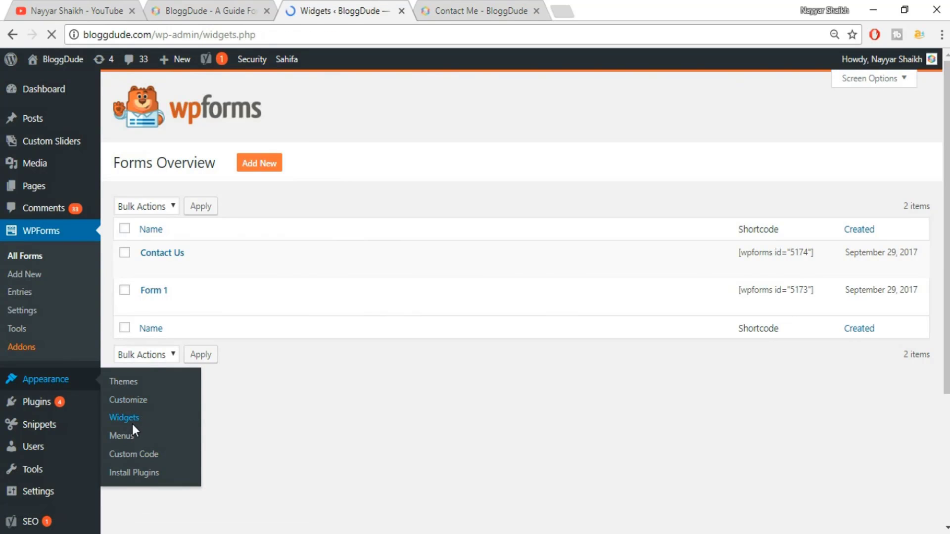
- Add the WPForms widget to the Primary Widget Area and move it above all the other widgets there
scroll(426, 280, "down", 20)
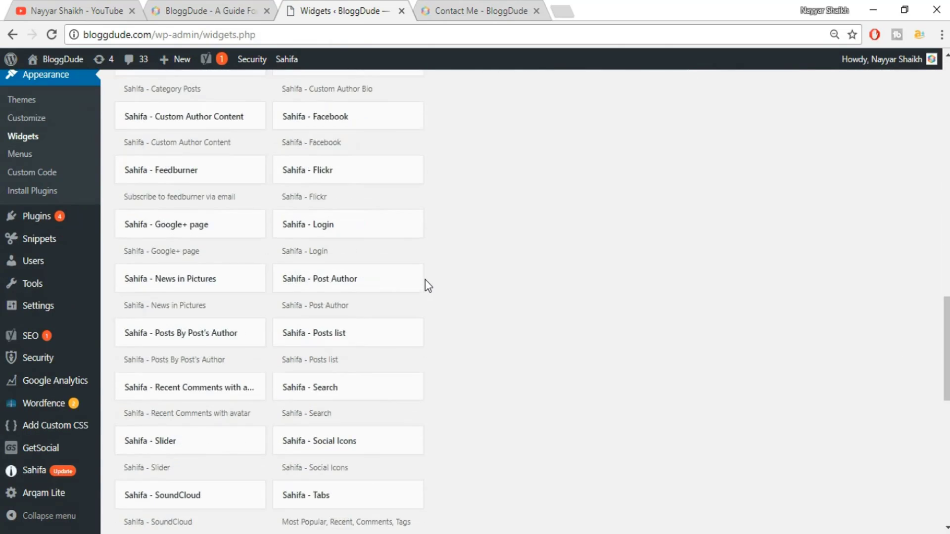
scroll(426, 280, "down", 8)
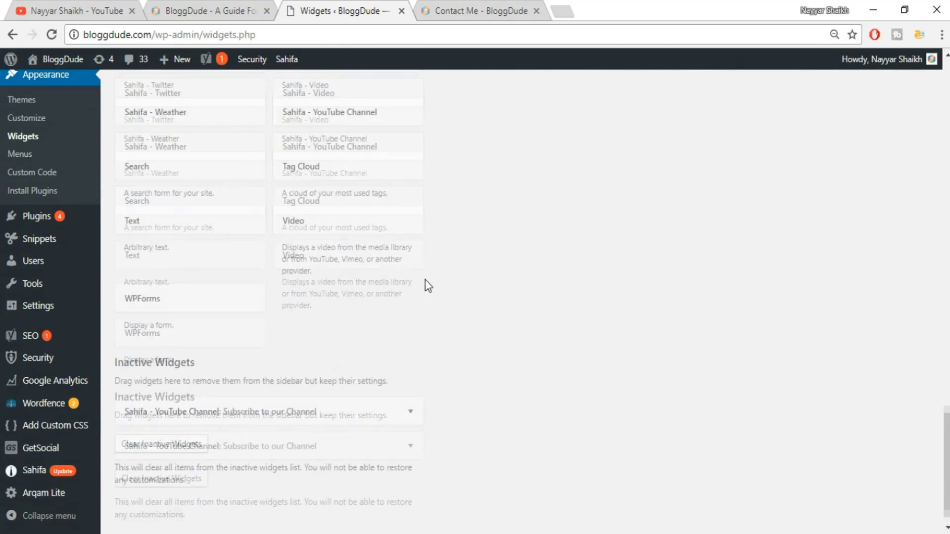
left_click(191, 290)
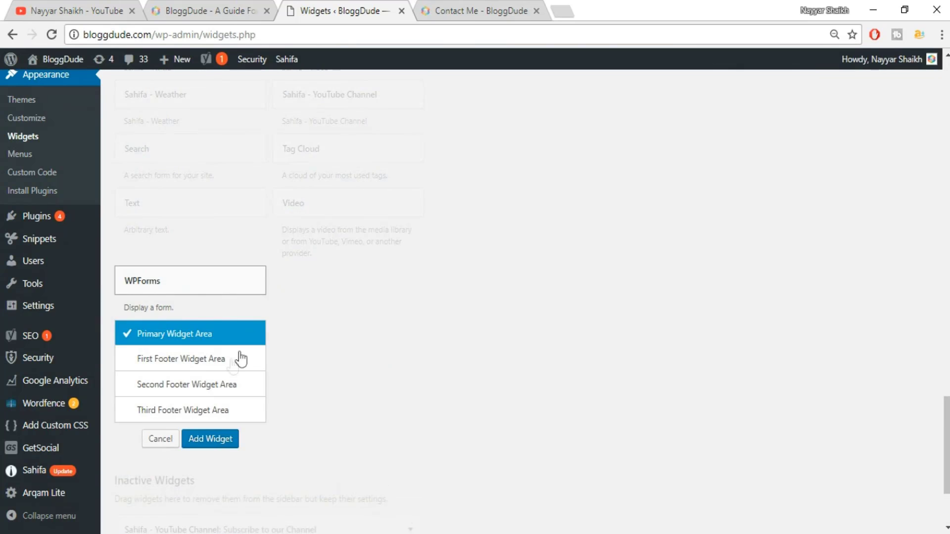
left_click(210, 439)
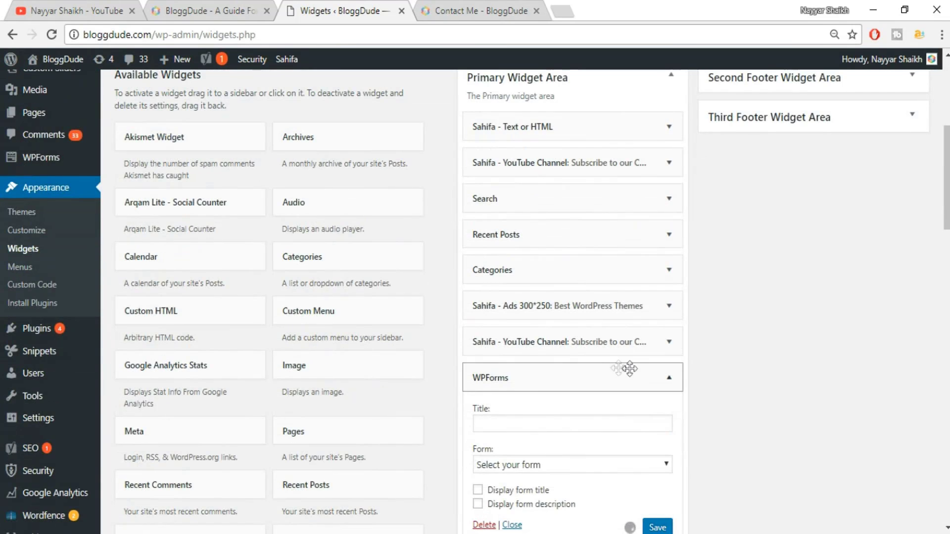
left_click(663, 377)
scroll(695, 387, "up", 2)
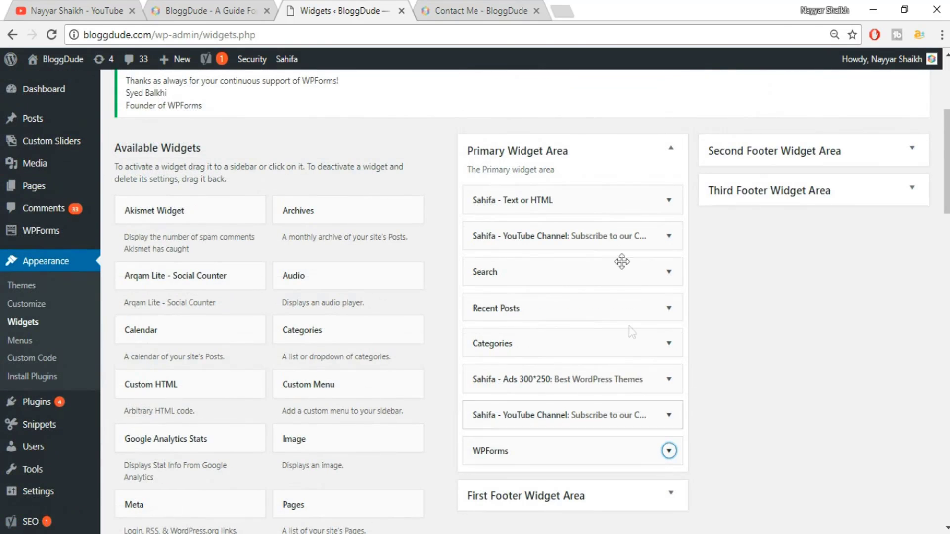
left_click_drag(550, 459, 583, 203)
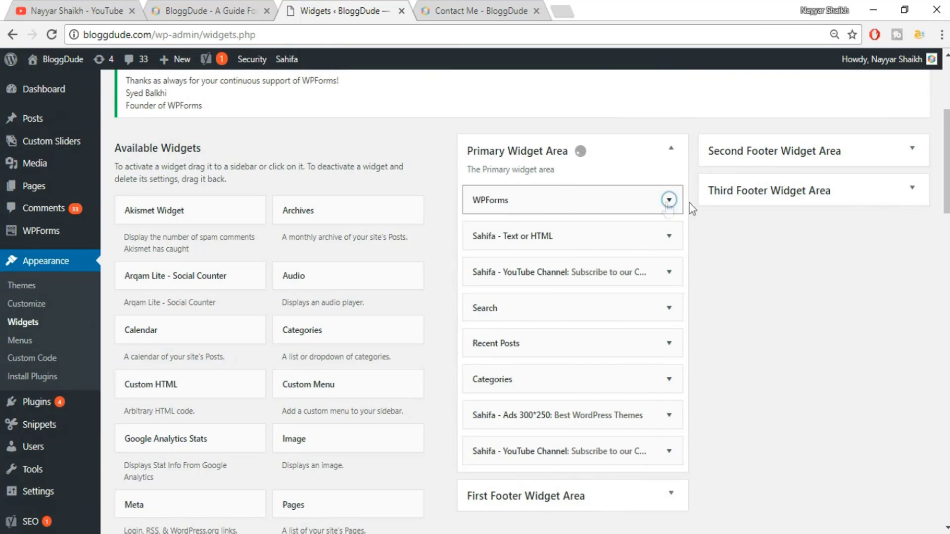
- Title the WPForms widget "Contact Us", assign it the Contact Us form with Display form title enabled, and save it
left_click(669, 200)
left_click(595, 248)
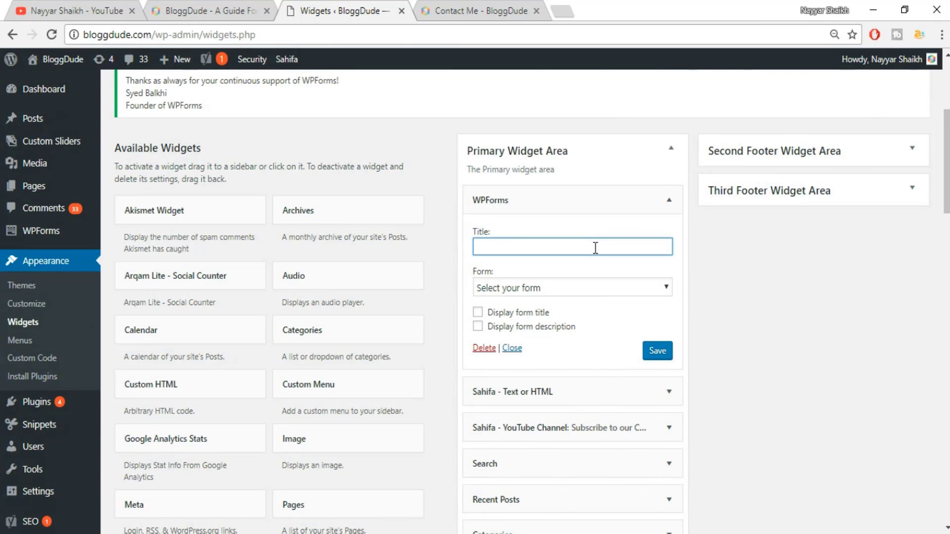
type("Contact Us")
left_click(592, 286)
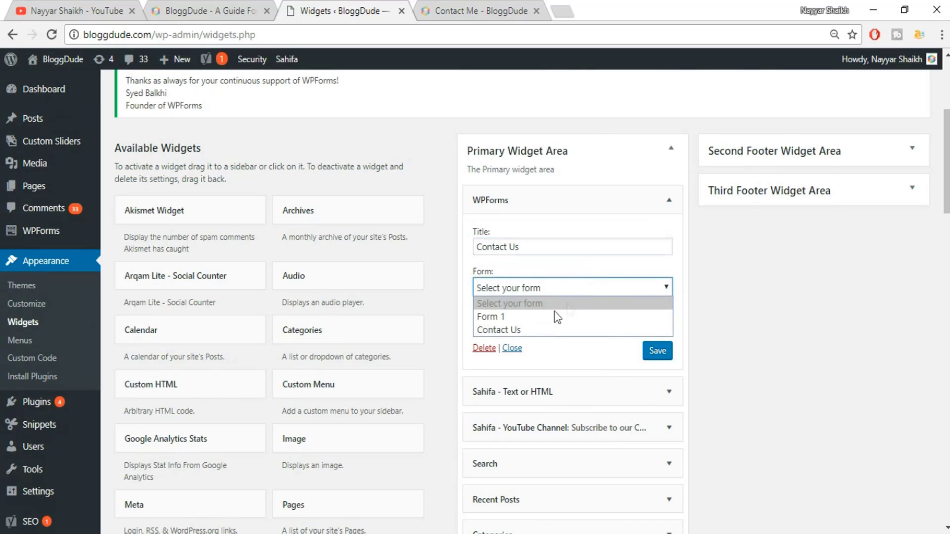
left_click(538, 330)
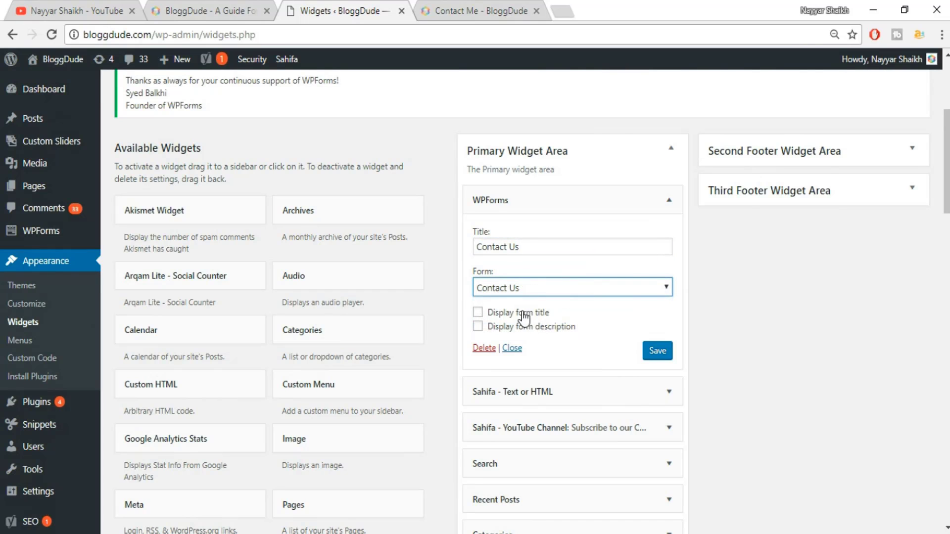
left_click(521, 313)
left_click(656, 352)
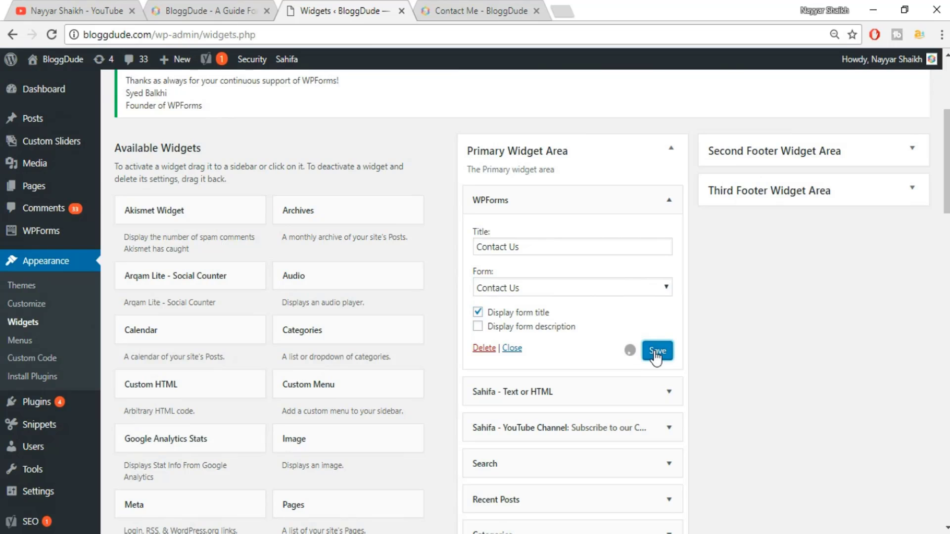